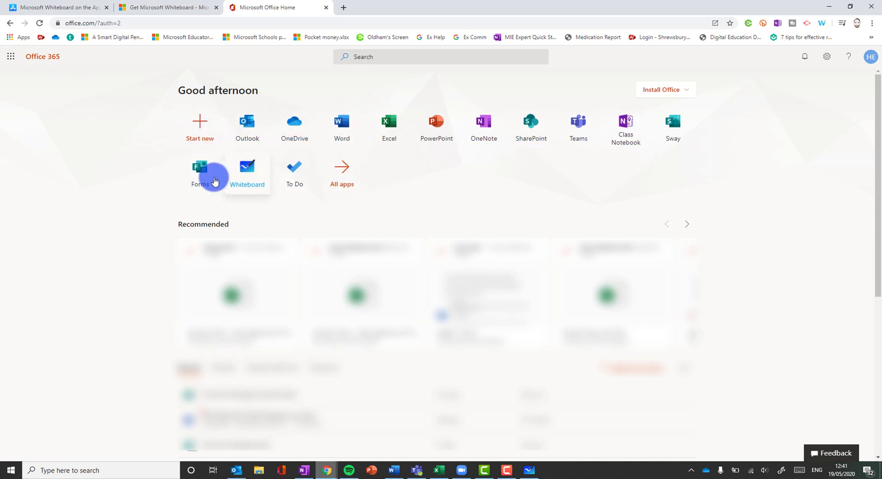
Step: Open Whiteboard on the web from the full Office 365 app list, and switch back to the Microsoft Whiteboard app download page
left_click(348, 179)
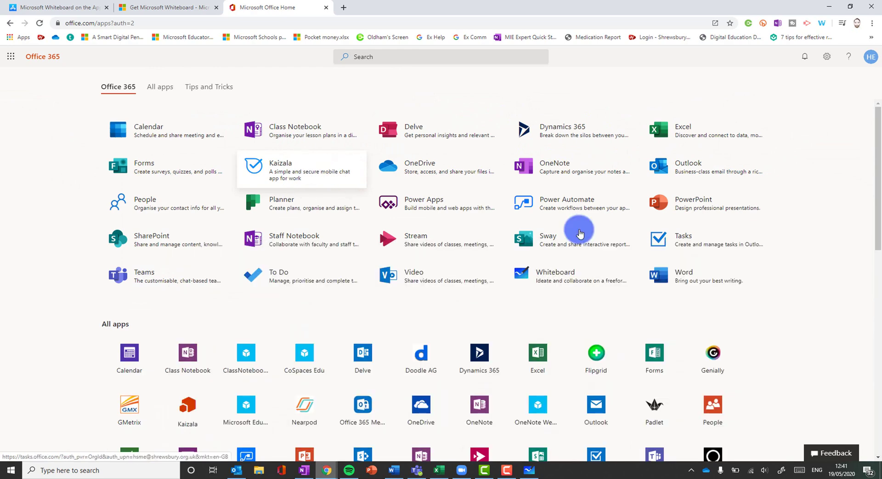
left_click(547, 280)
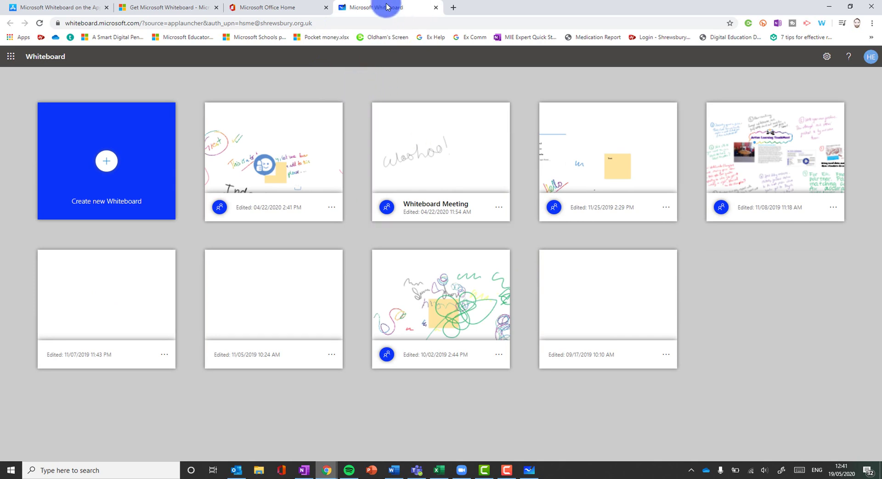
left_click(64, 9)
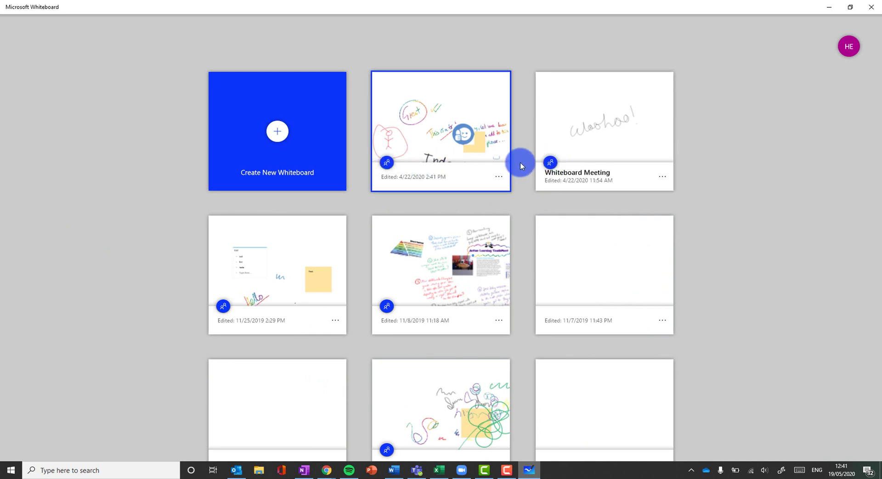
Step: View the options available for the existing whiteboard edited on 4/22/2020 at 2:41 PM, and close them again
left_click(499, 177)
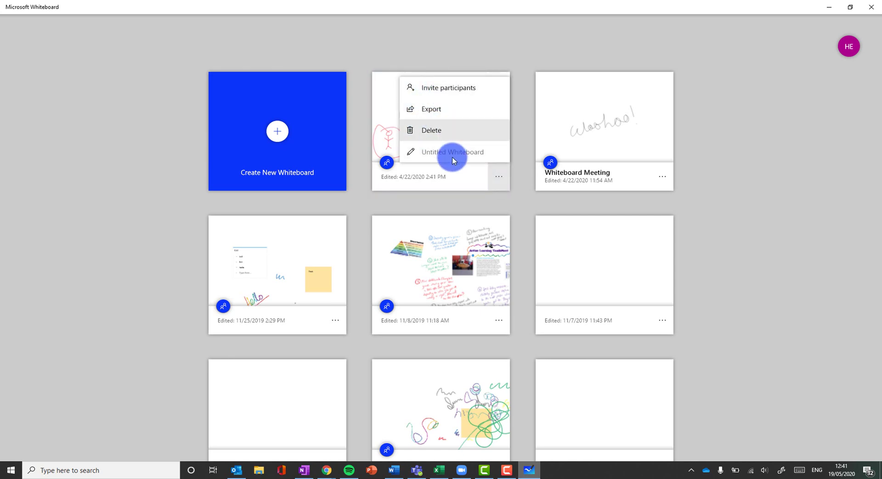
left_click(500, 178)
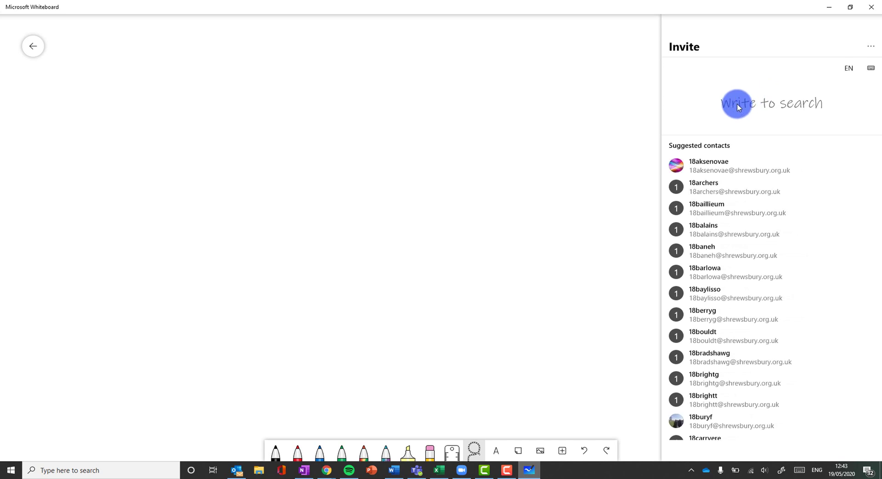
Step: Search the contacts to invite to the new whiteboard for "s", using keyboard entry instead of handwriting
left_click(748, 103)
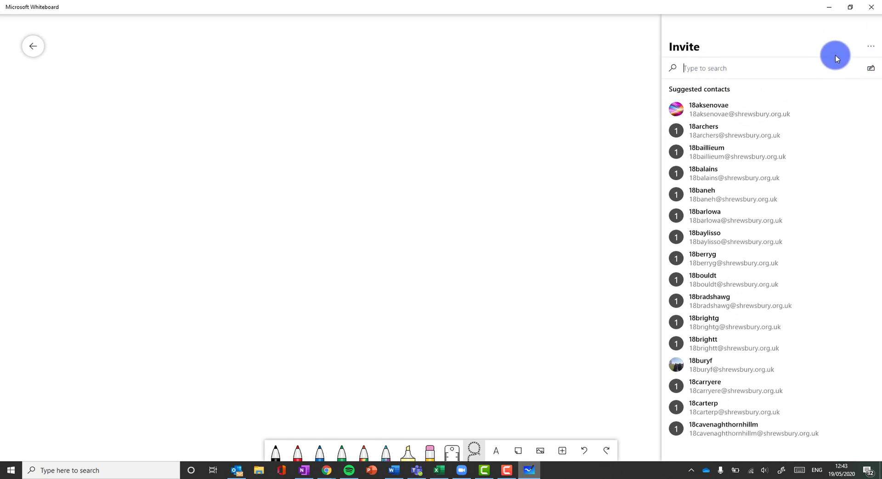
type("s")
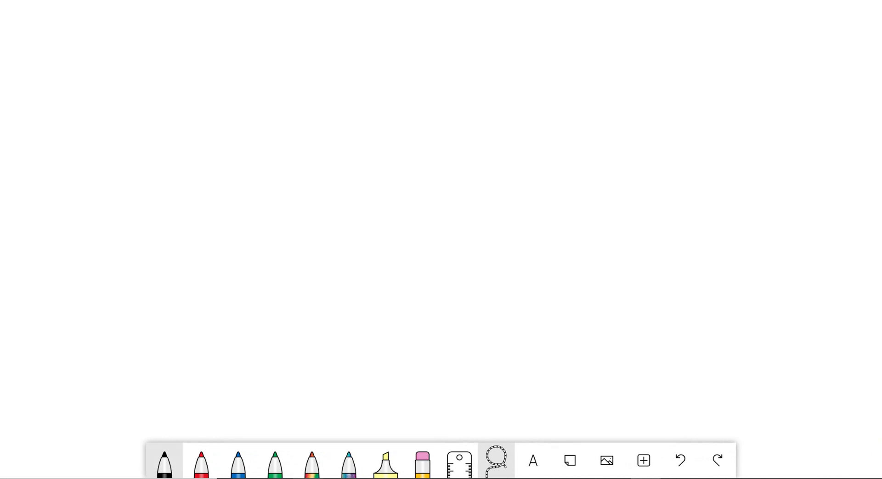
Step: Check the black pen's thickness and colour options, and draw a short black stroke on the lower left of the board
left_click(165, 462)
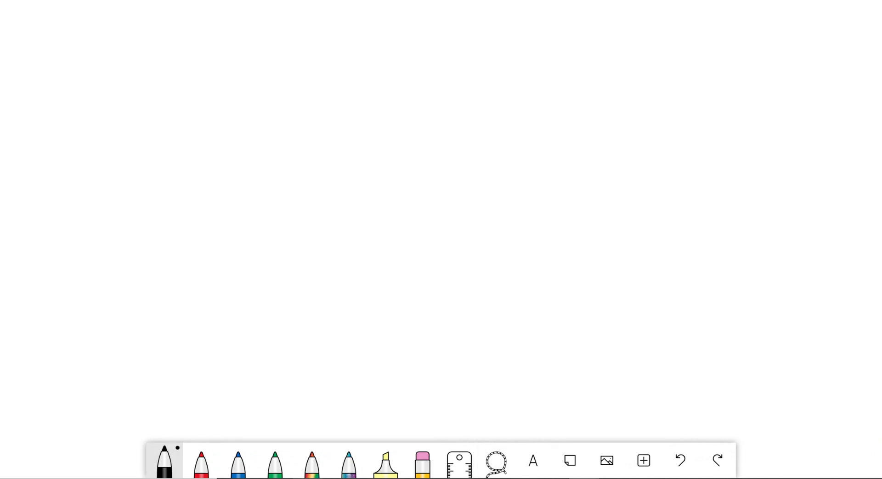
left_click(165, 461)
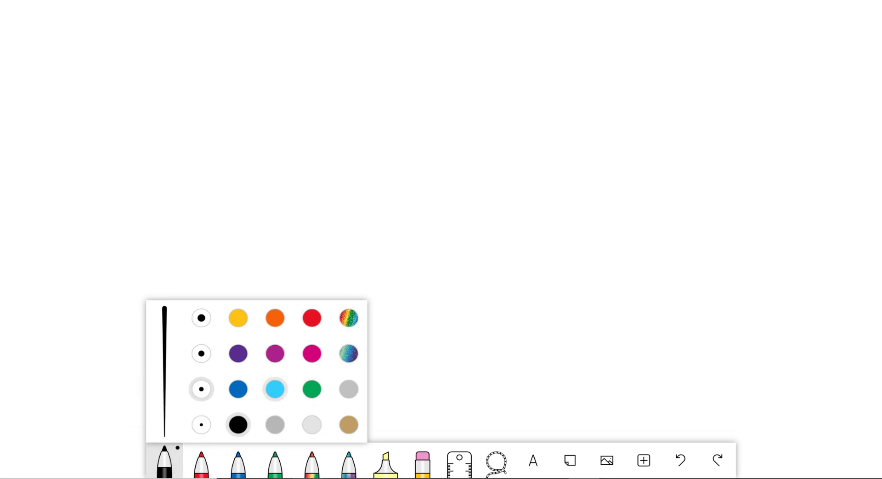
left_click_drag(254, 254, 263, 266)
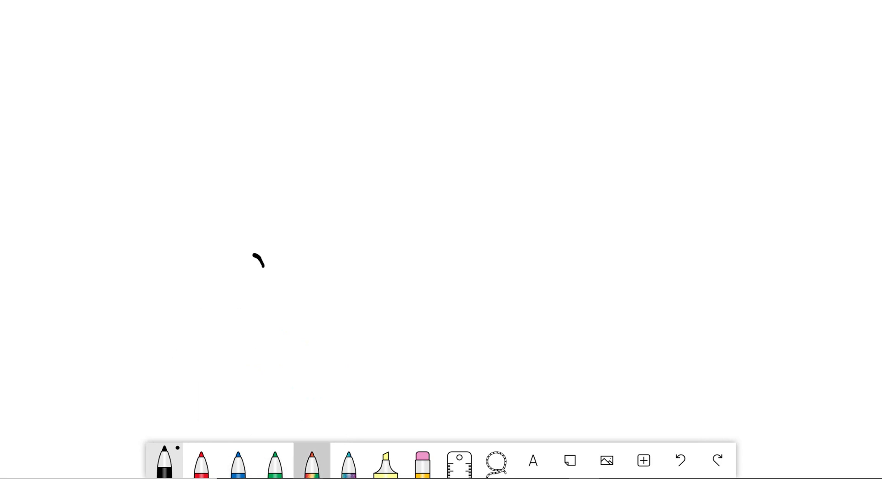
Step: Handwrite the title "Biology Project" with the rainbow pen across the top of the board
left_click(312, 462)
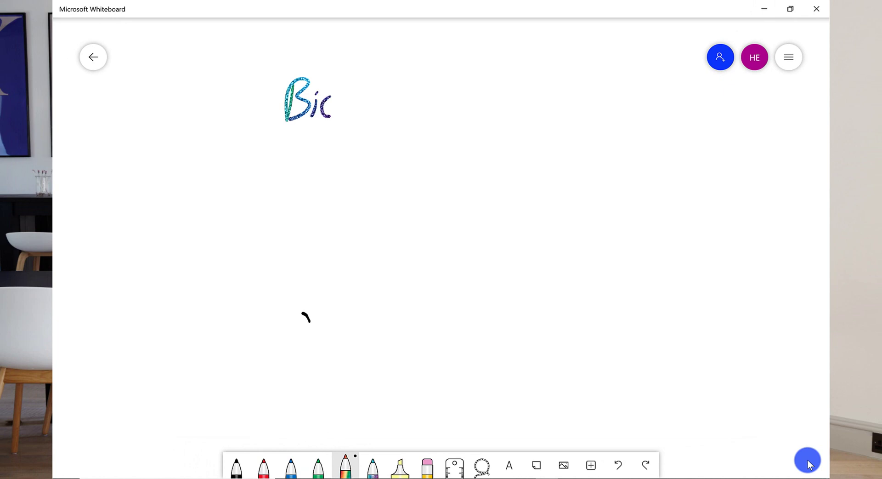
left_click_drag(378, 96, 363, 137)
left_click_drag(386, 101, 387, 138)
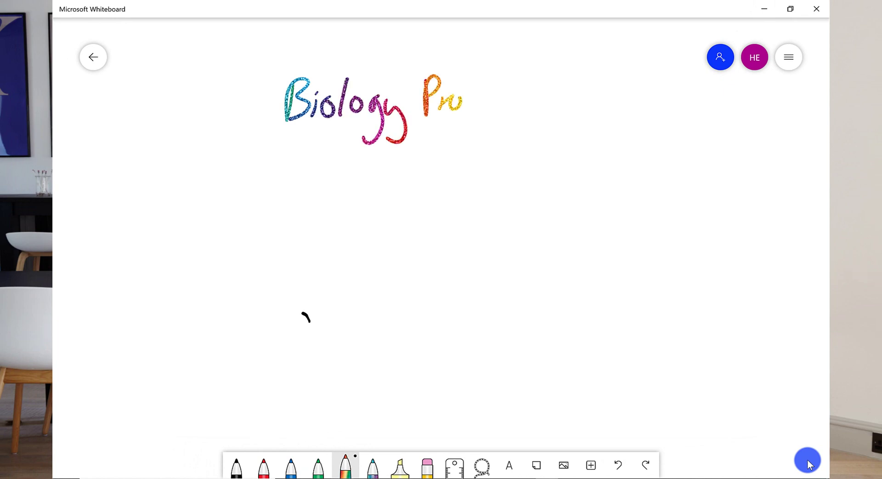
left_click_drag(499, 90, 497, 107)
left_click_drag(511, 69, 516, 106)
left_click_drag(503, 88, 525, 86)
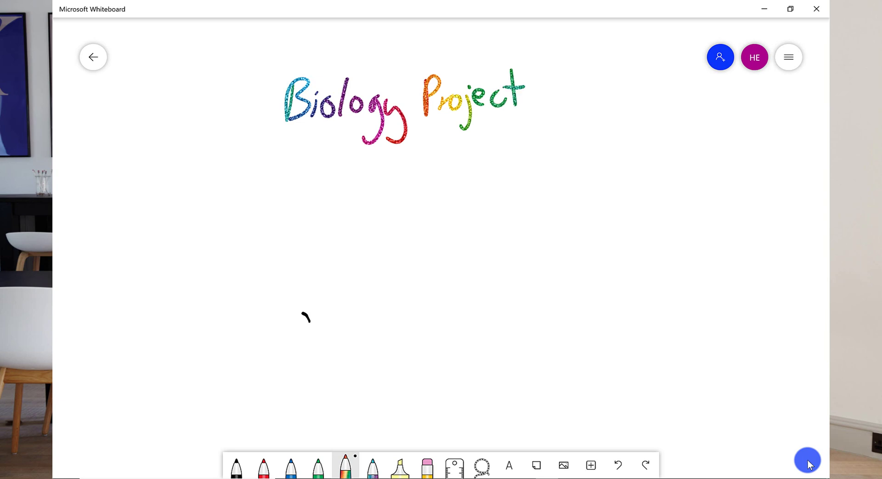
Step: Highlight the short black stroke with a yellow zigzag, and view the highlighter's colour options
left_click(400, 465)
left_click_drag(307, 292, 290, 328)
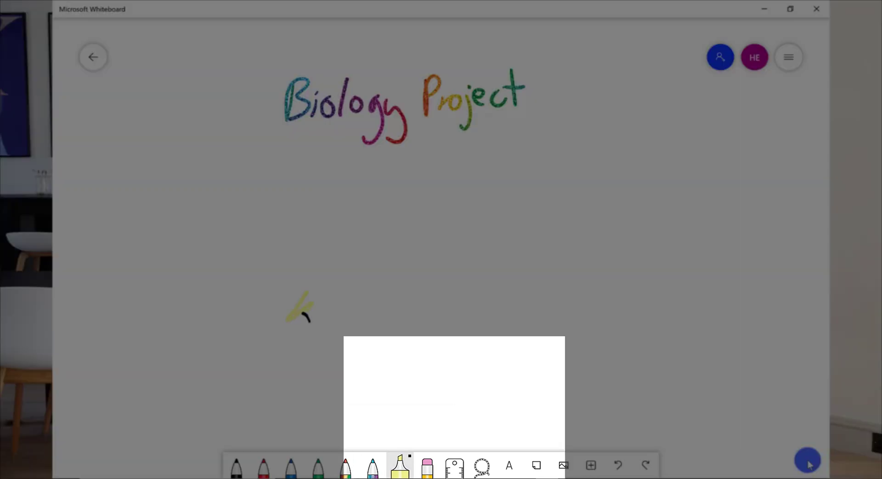
left_click(400, 465)
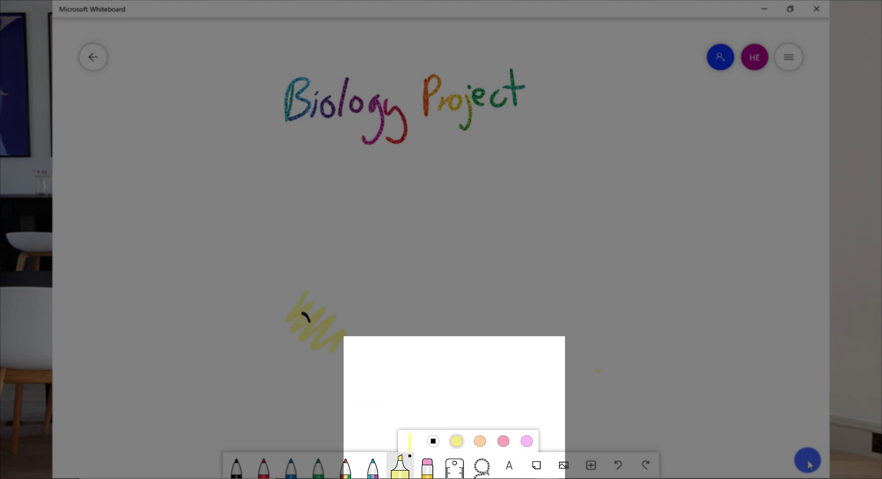
Step: Place the ruler at 45 degrees over the highlighted mark and draw a straight green line along its upper edge
left_click(455, 465)
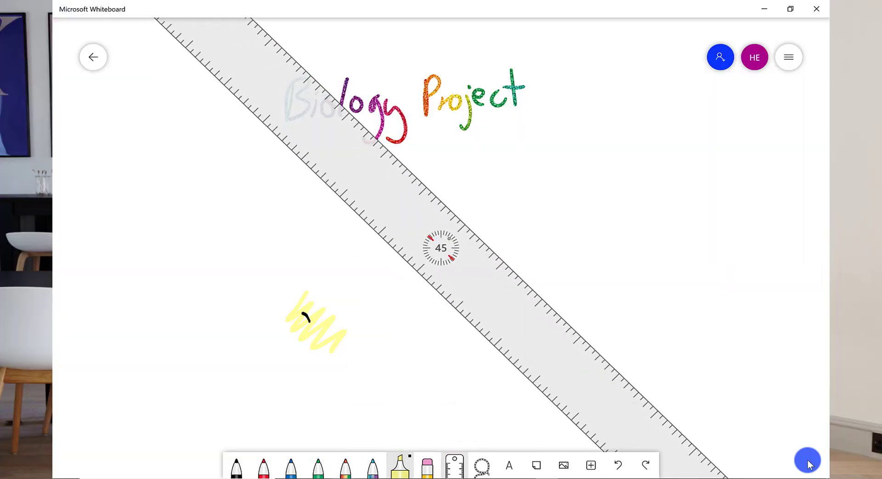
mouse_move(440, 247)
left_mouse_down()
mouse_move(311, 355)
mouse_move(343, 336)
left_mouse_up()
left_click(318, 466)
left_click_drag(296, 243, 432, 374)
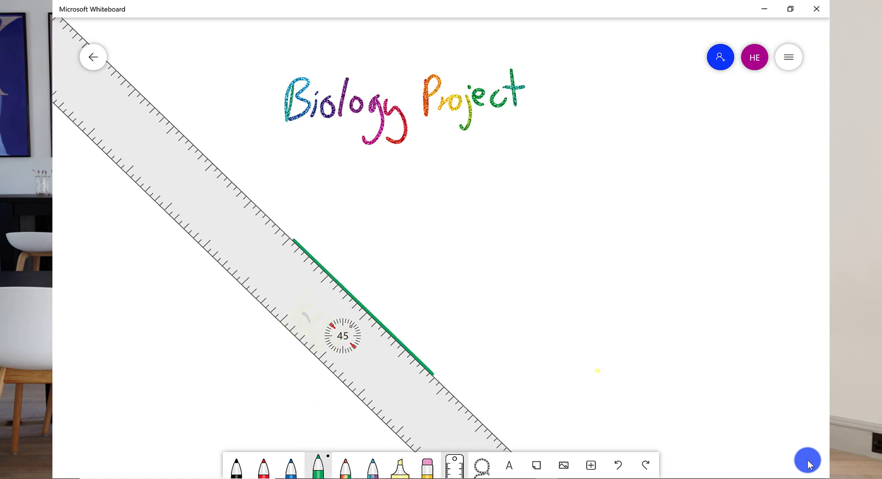
Step: Rotate the ruler to 9 degrees, draw a second green line crossing the first, and put the ruler away
mouse_move(343, 336)
left_mouse_down()
mouse_move(431, 282)
mouse_move(485, 315)
mouse_move(484, 327)
left_mouse_up()
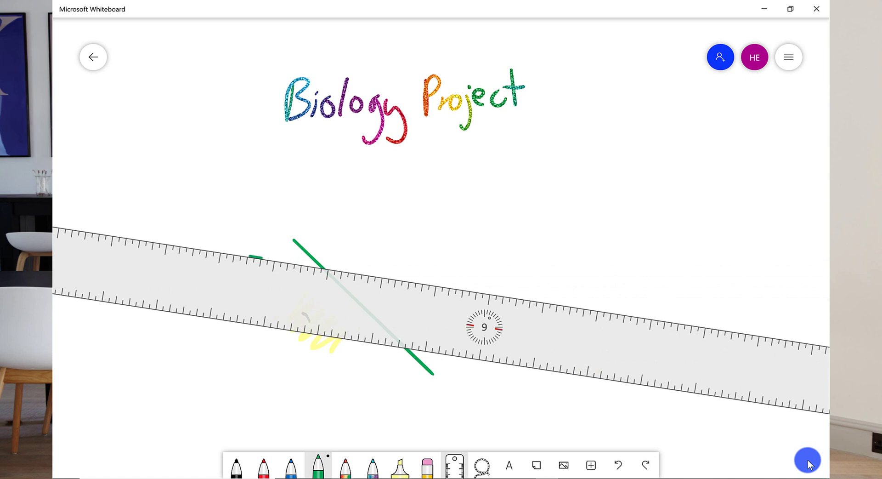
left_click_drag(270, 259, 431, 284)
left_click_drag(484, 327, 430, 368)
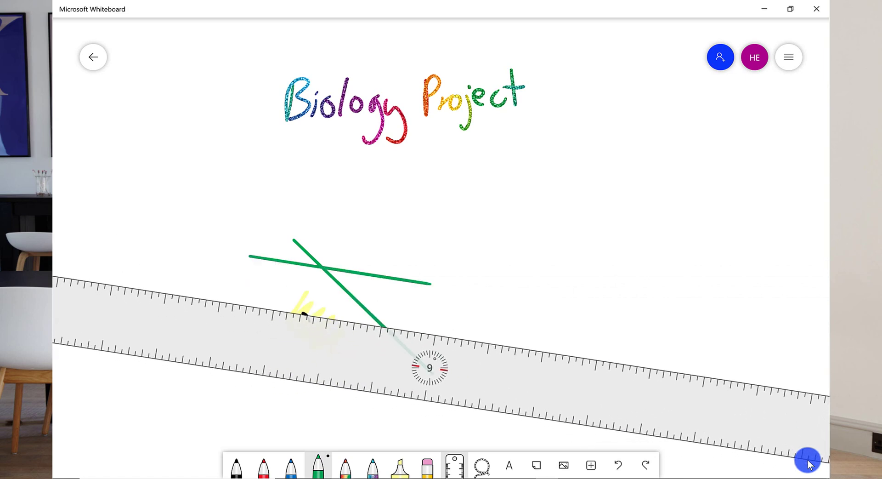
left_click(454, 465)
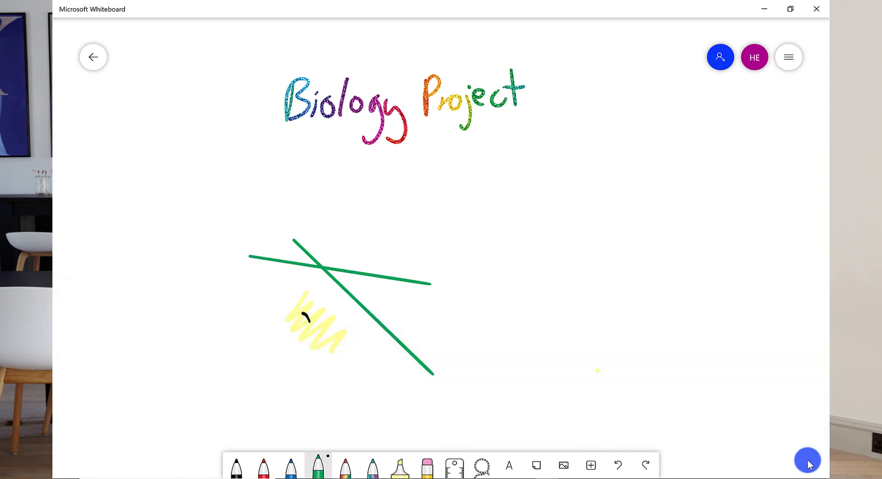
Step: Lasso the two green lines with the highlighted mark and move them together towards the board's left side
left_click(481, 465)
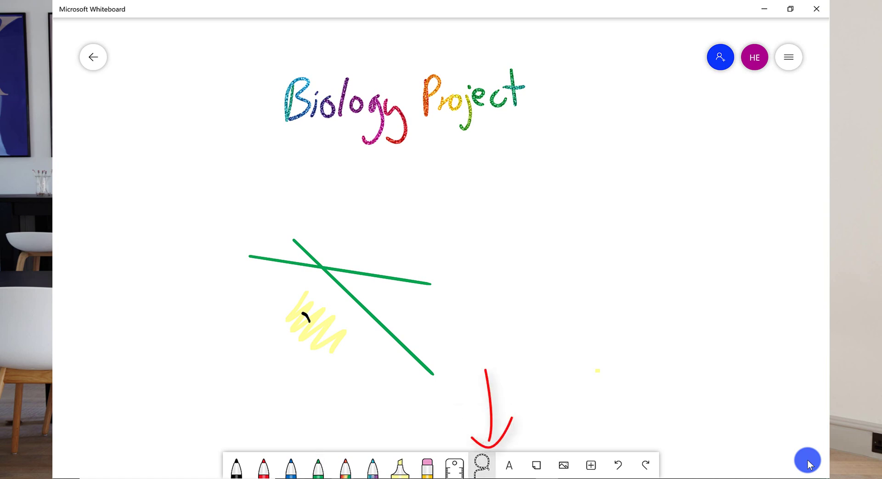
mouse_move(288, 205)
left_mouse_down()
mouse_move(306, 376)
mouse_move(476, 308)
mouse_move(224, 238)
left_mouse_up()
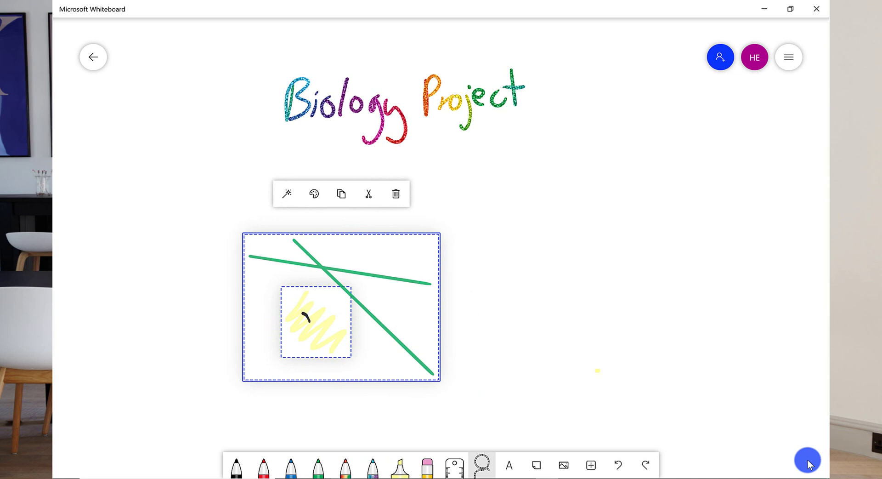
mouse_move(341, 307)
left_mouse_down()
mouse_move(426, 340)
mouse_move(380, 318)
mouse_move(231, 324)
mouse_move(391, 278)
mouse_move(585, 316)
mouse_move(243, 296)
mouse_move(239, 318)
left_mouse_up()
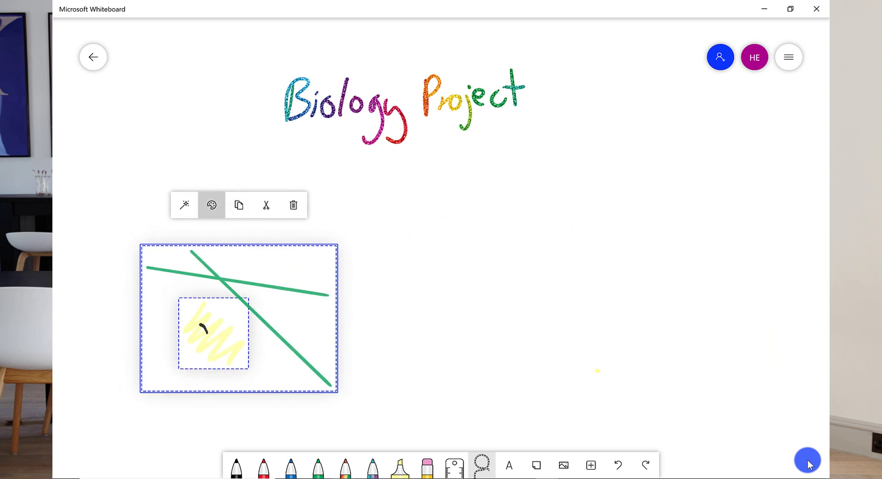
Step: Recolour the selected lines and short stroke light blue and finally green, and clear the selection
left_click(211, 205)
left_click(238, 258)
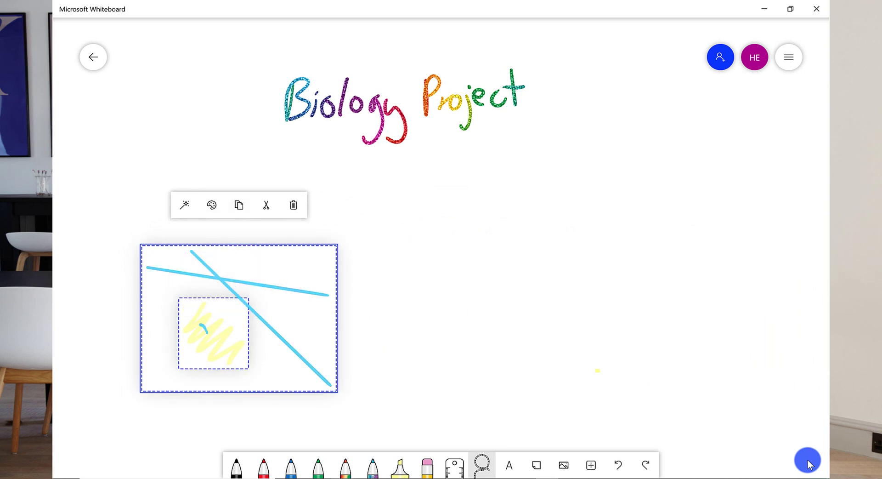
left_click(211, 205)
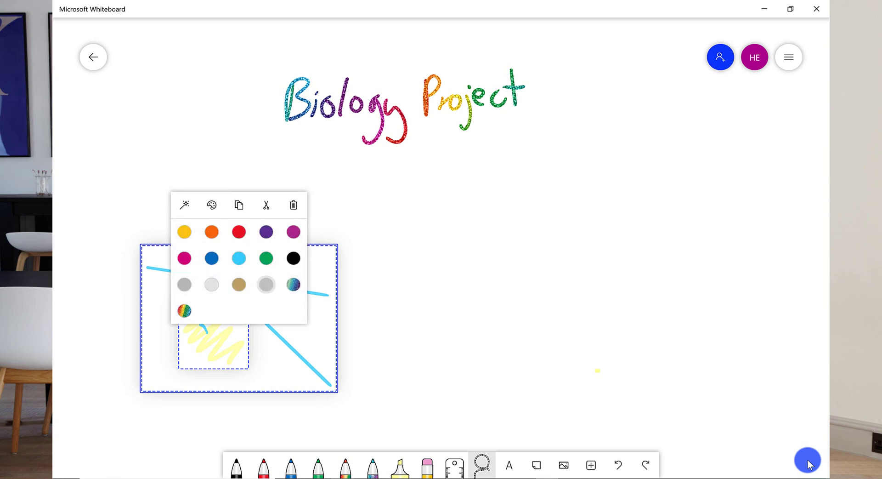
left_click(266, 258)
key("Escape")
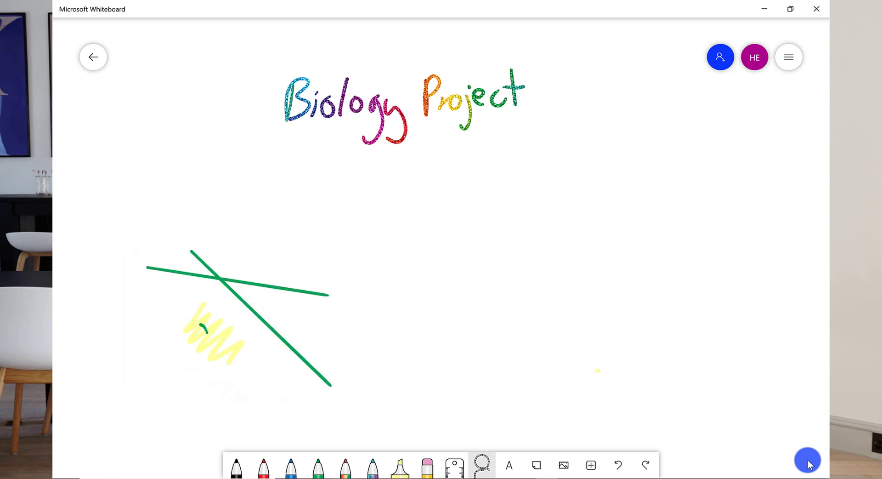
Step: Lasso the handwritten "Biology Project" title and beautify its handwriting
mouse_move(347, 42)
left_mouse_down()
mouse_move(290, 53)
mouse_move(400, 195)
left_mouse_up()
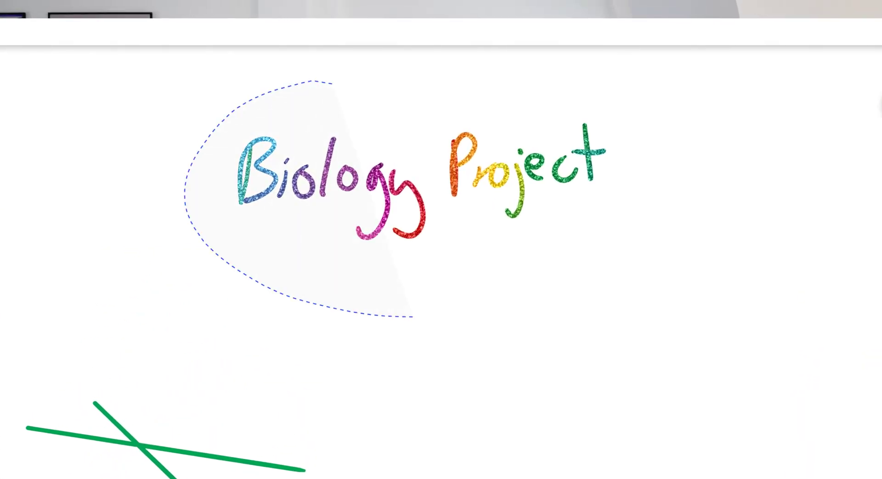
left_click_drag(413, 316, 664, 134)
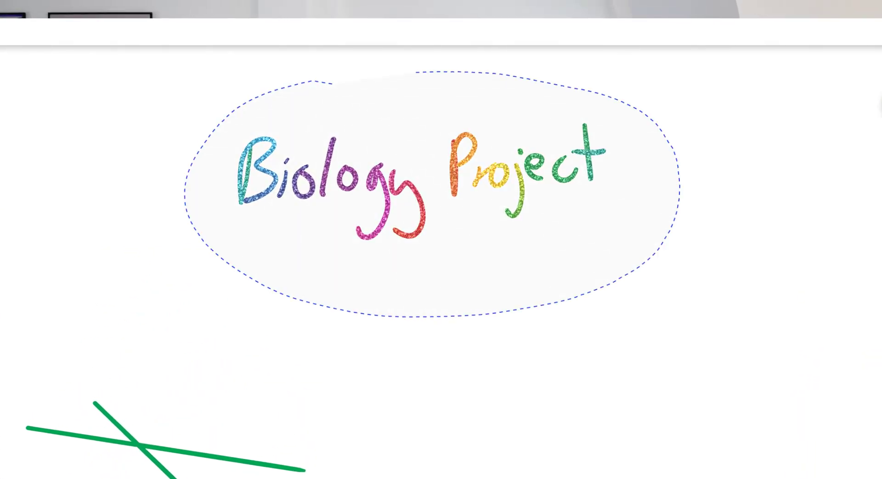
left_click_drag(332, 84, 321, 82)
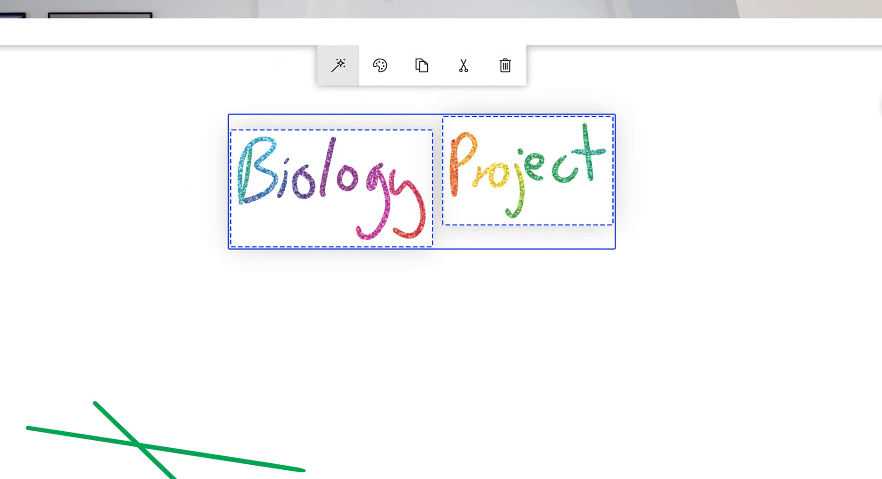
left_click(339, 65)
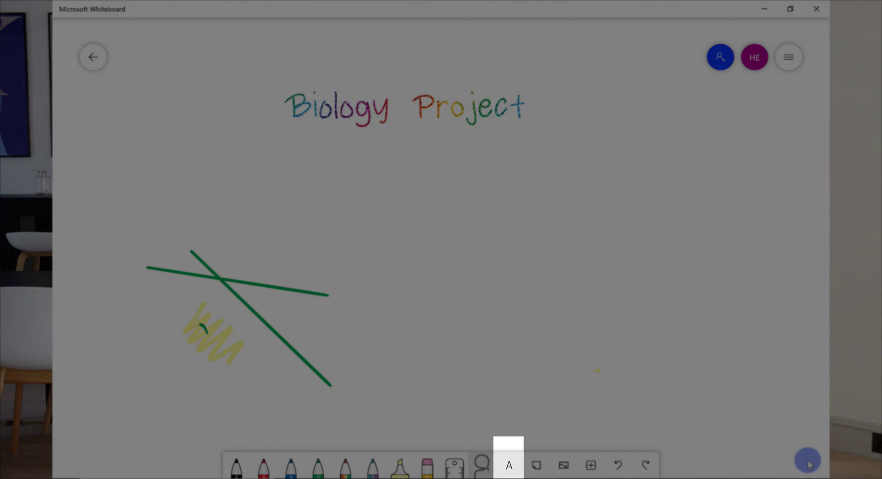
Step: Add the text "Task 1" and place it below the title, above the green lines
left_click(509, 464)
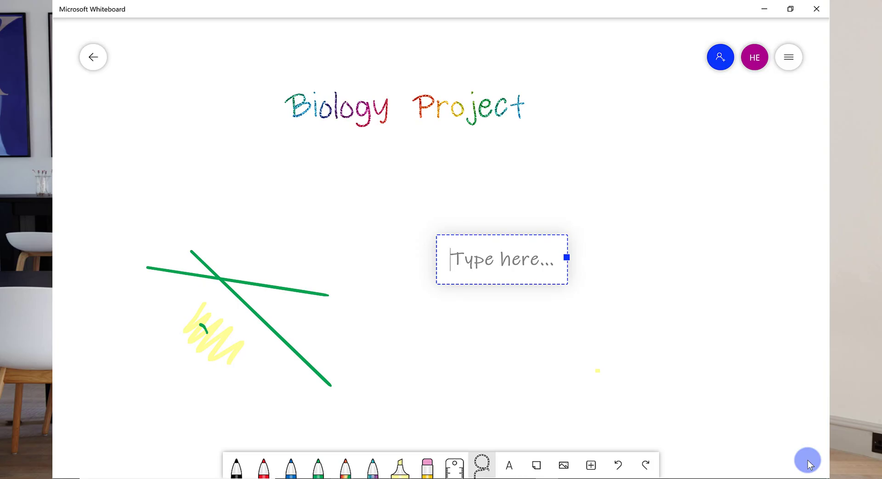
type("T")
key("BackSpace")
type("Task 1")
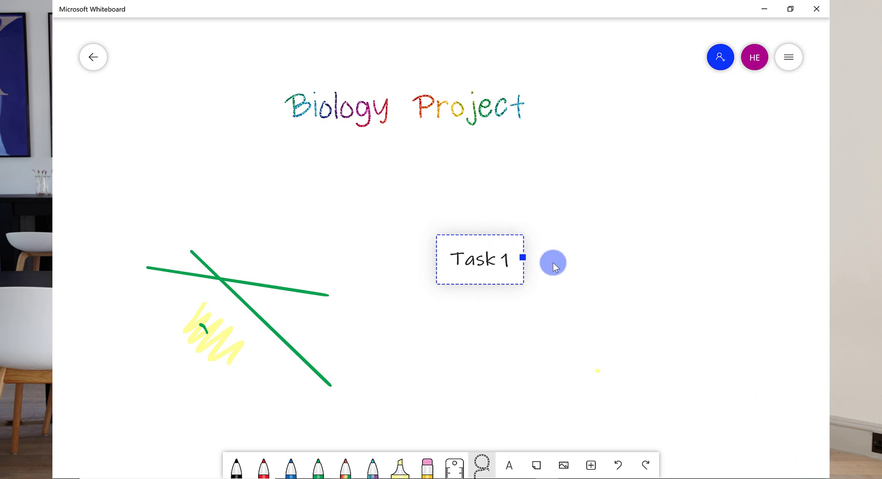
left_click_drag(523, 257, 256, 183)
Step: Add a yellow sticky note on the right of the board and draw a rainbow zigzag on it
left_click(536, 465)
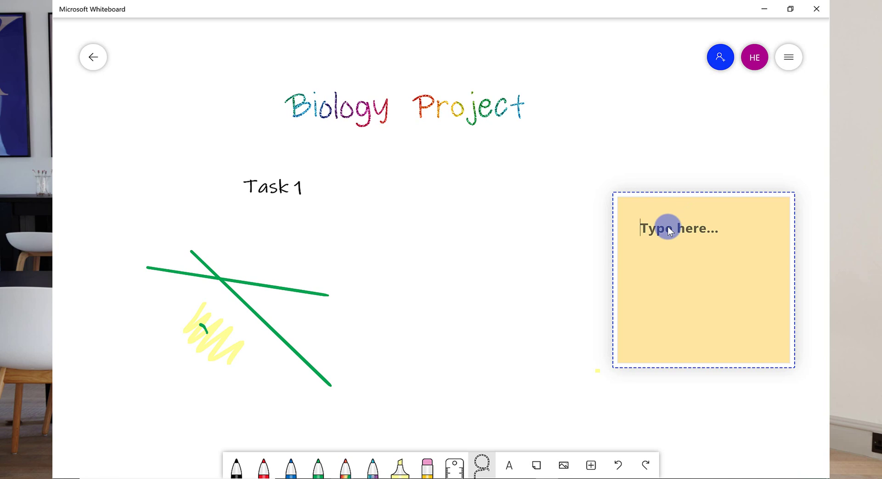
scroll(669, 227, "up", 2)
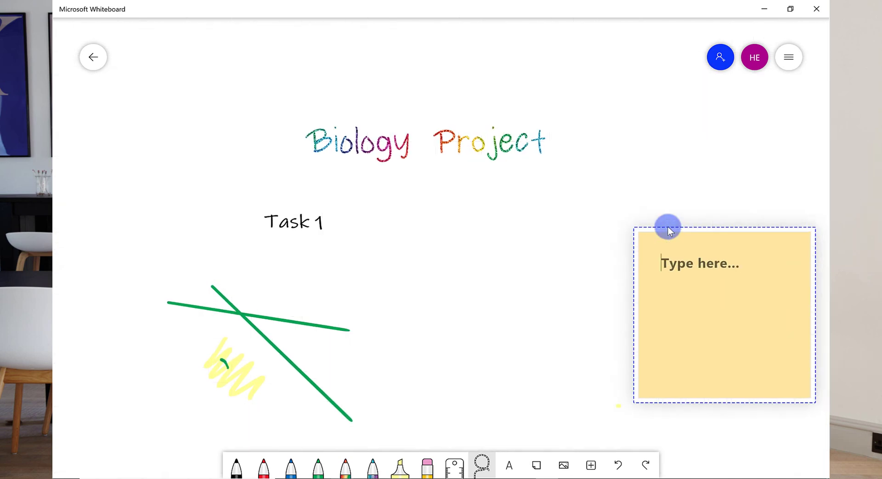
scroll(668, 227, "down", 3)
left_click(345, 465)
mouse_move(650, 205)
left_mouse_down()
mouse_move(634, 231)
mouse_move(676, 250)
left_mouse_up()
scroll(668, 226, "up", 2)
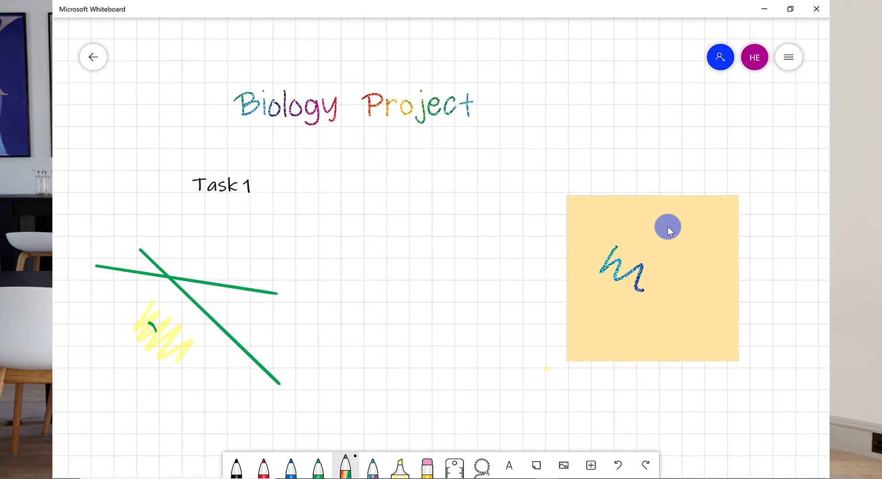
Step: Select the yellow sticky note with the rainbow zigzag and move it slightly upward on the board
scroll(668, 226, "down", 2)
left_click(668, 226)
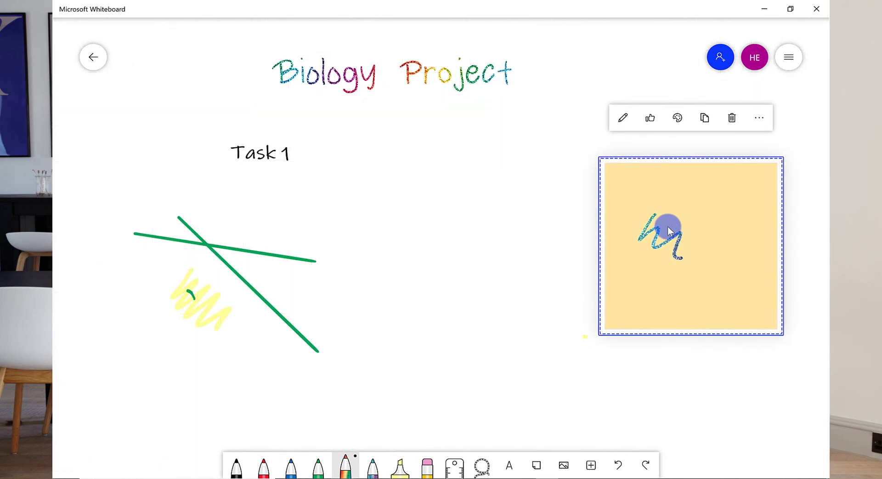
mouse_move(668, 226)
left_mouse_down()
mouse_move(640, 240)
mouse_move(587, 242)
mouse_move(670, 208)
left_mouse_up()
left_click(669, 231)
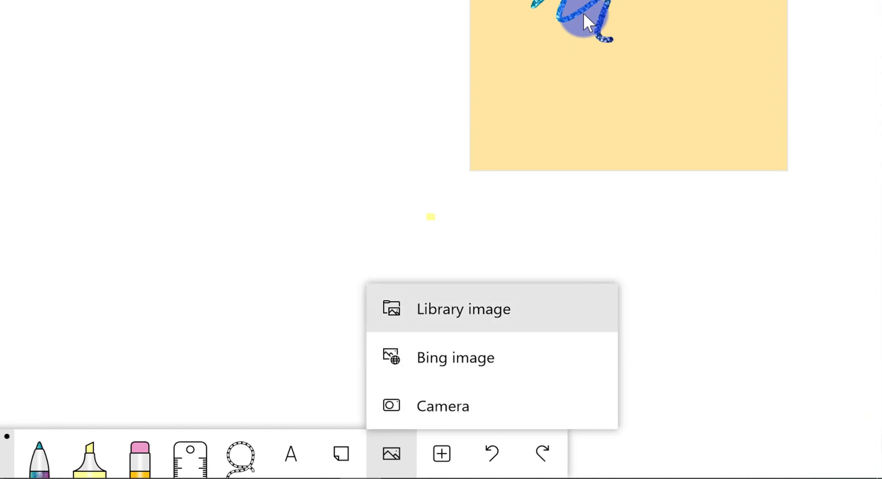
Step: Search Bing images for the handwritten word "Leaf" and insert the picture of a hand holding a leaf
key("Down")
key("Return")
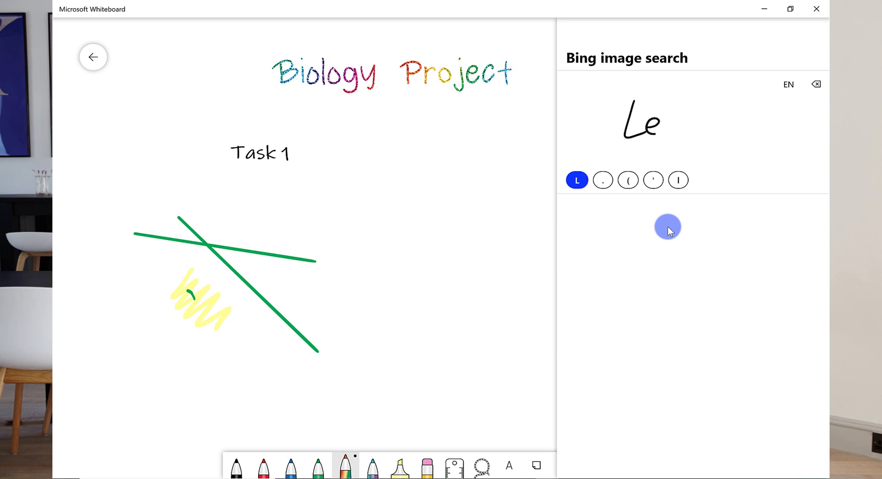
left_click_drag(682, 126, 712, 122)
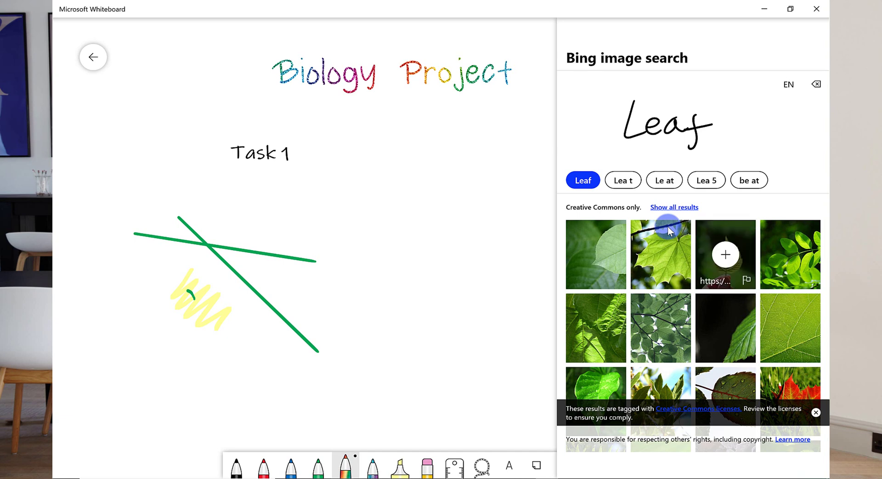
left_click(726, 255)
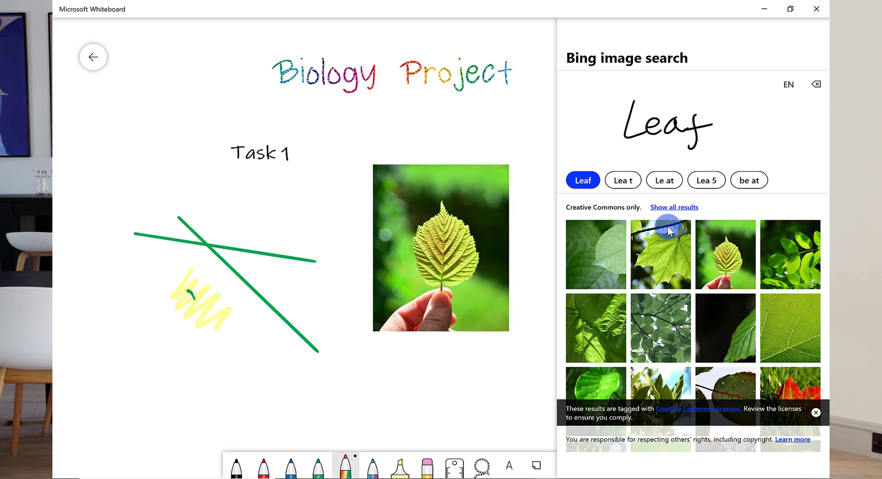
left_click(445, 253)
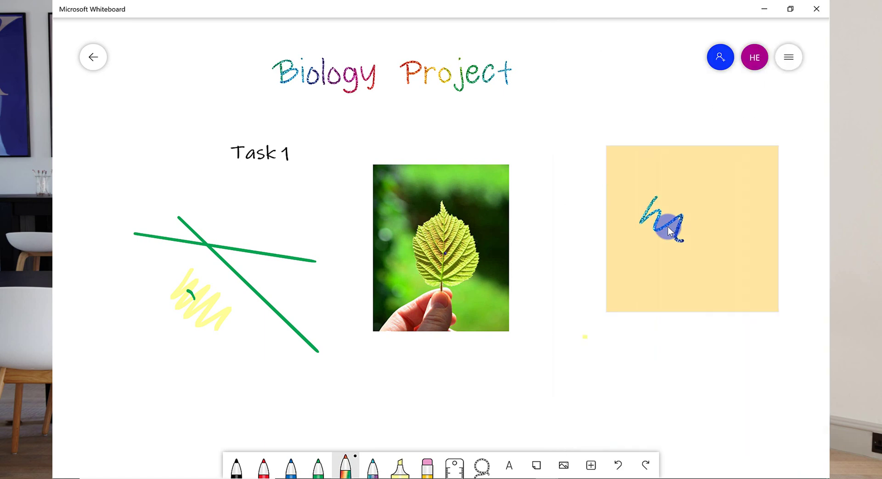
Step: Insert a note grid with three notes and draw a short black squiggle on the middle note
scroll(668, 227, "down", 1)
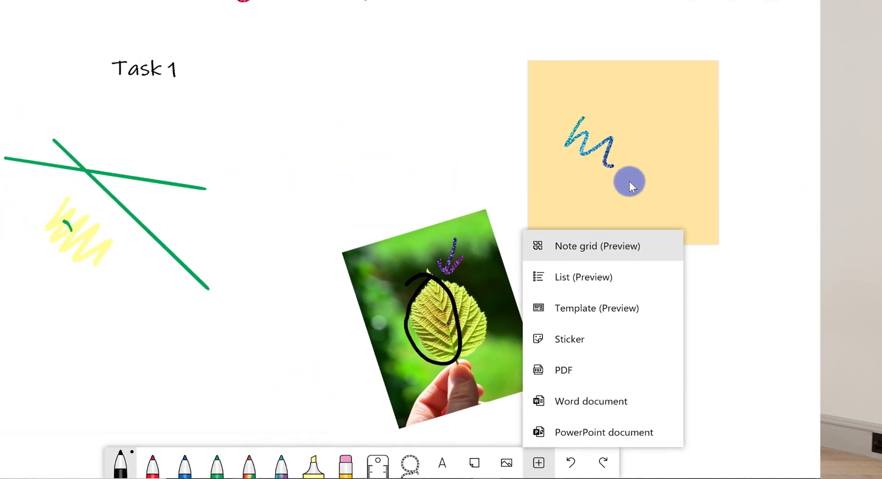
key("Return")
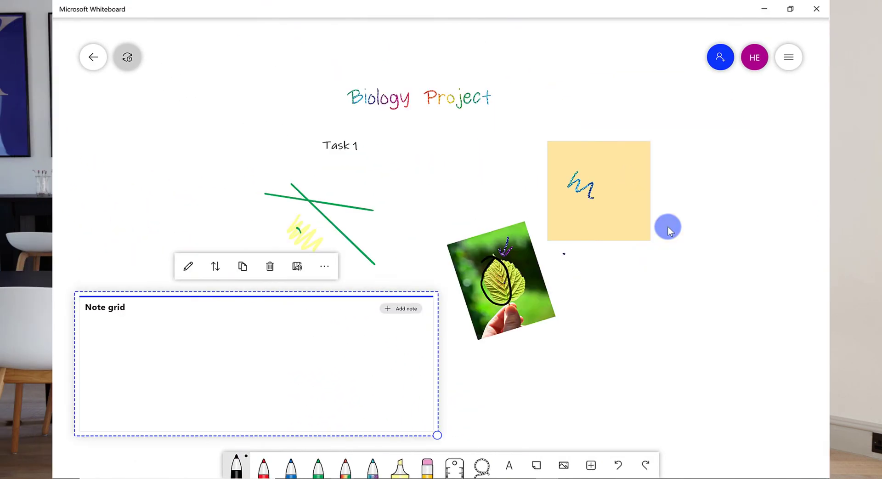
key("Tab")
key("Tab")
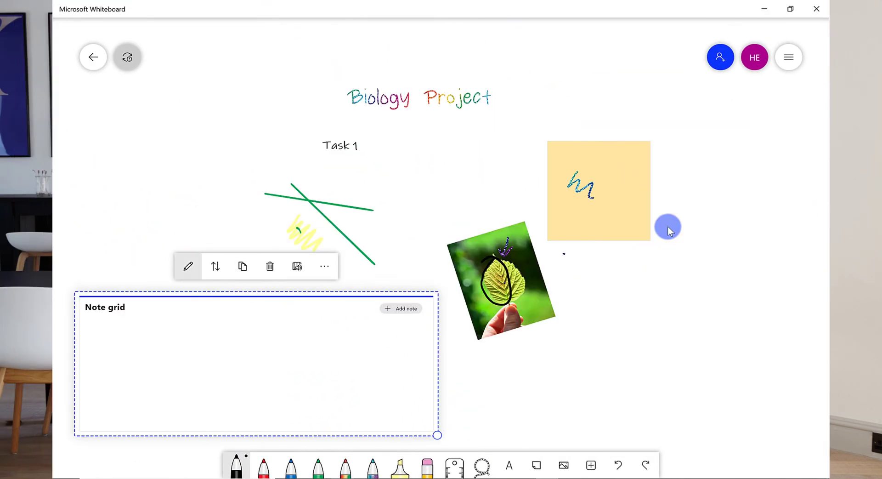
key("Return")
key("Return")
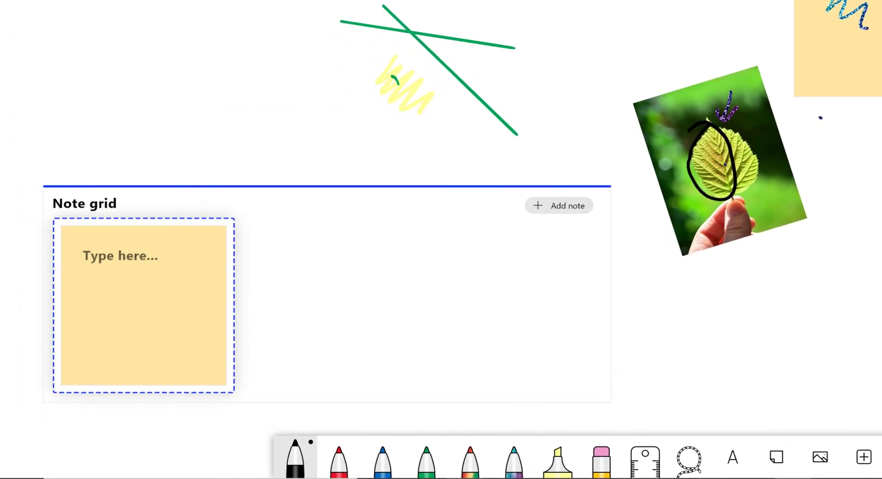
key("Return")
key("Return")
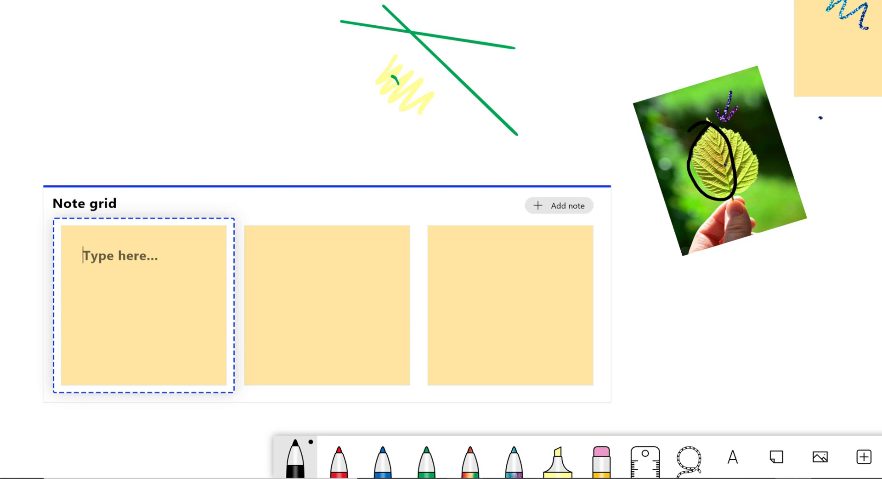
left_click(314, 136)
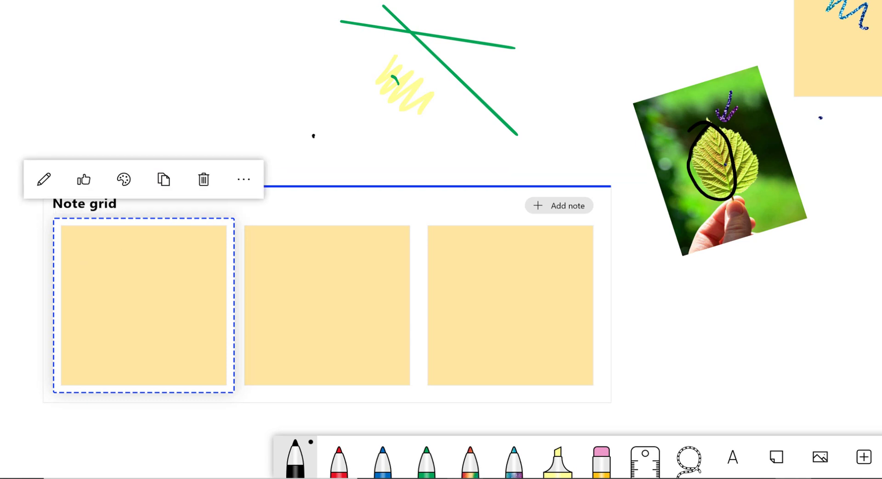
mouse_move(304, 272)
left_mouse_down()
mouse_move(304, 296)
mouse_move(330, 303)
left_mouse_up()
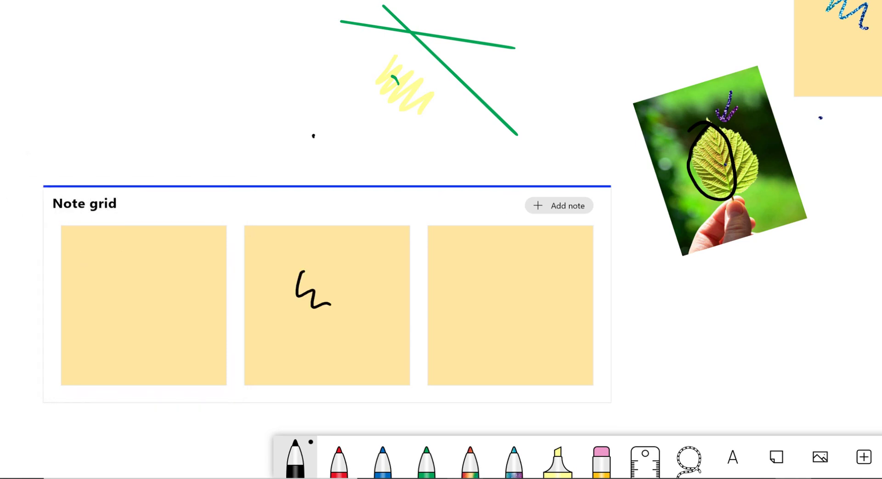
Step: Colour the first note in the grid purple and add a like reaction to it
left_click(144, 305)
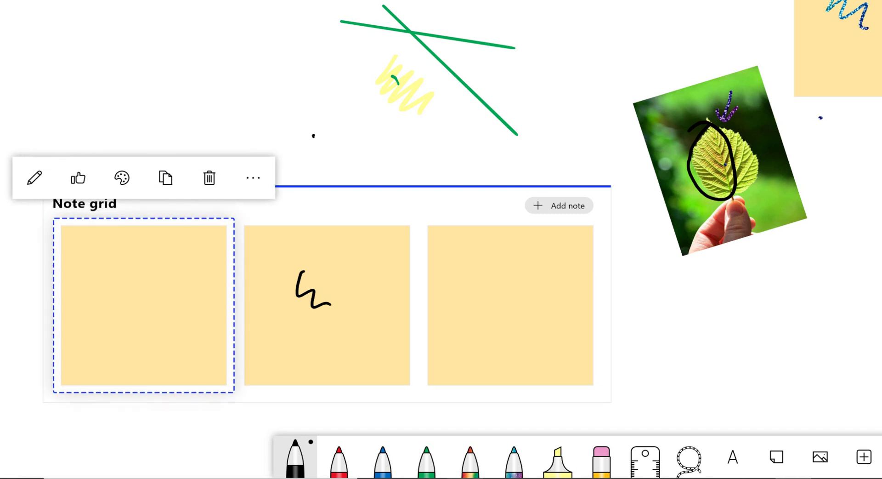
left_click(121, 178)
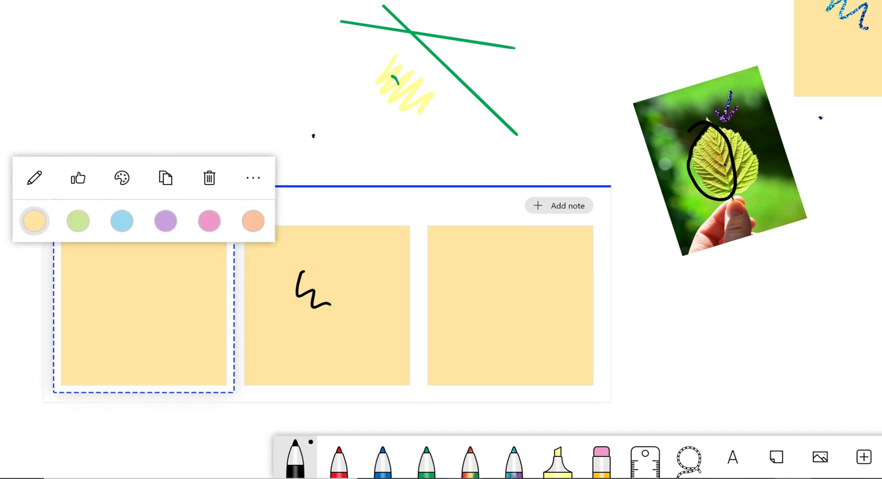
left_click(165, 221)
left_click(78, 178)
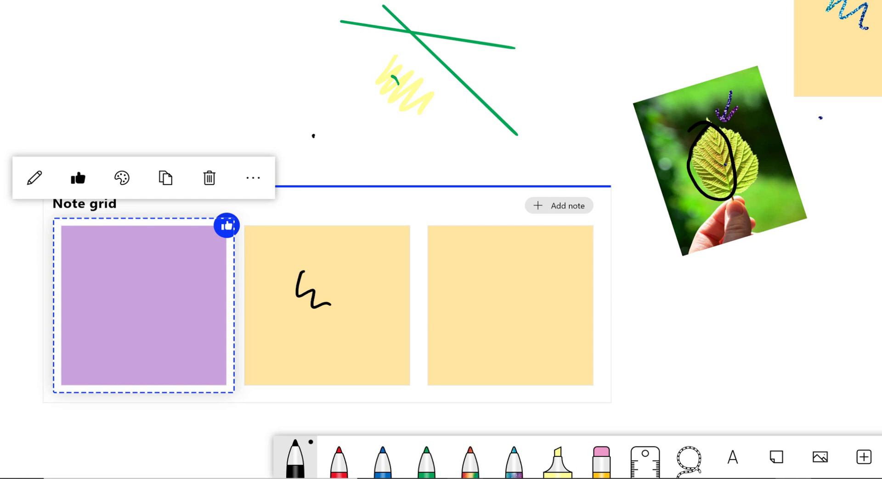
left_click(253, 177)
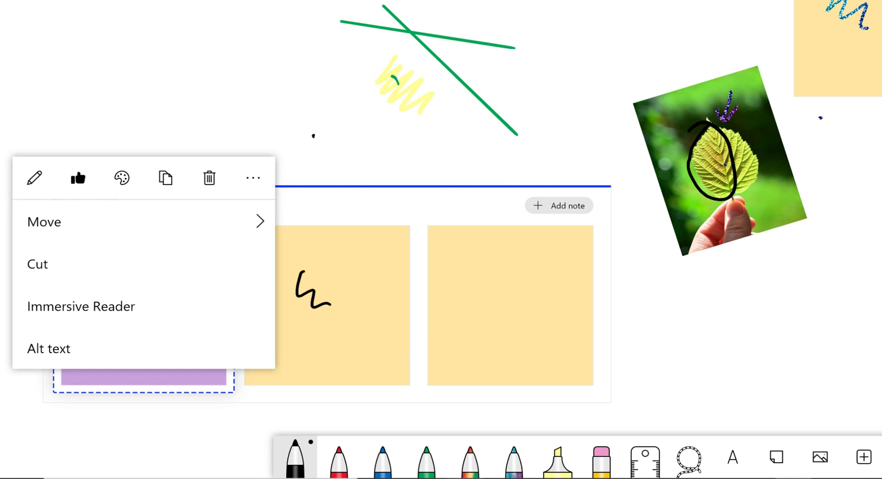
left_click(78, 178)
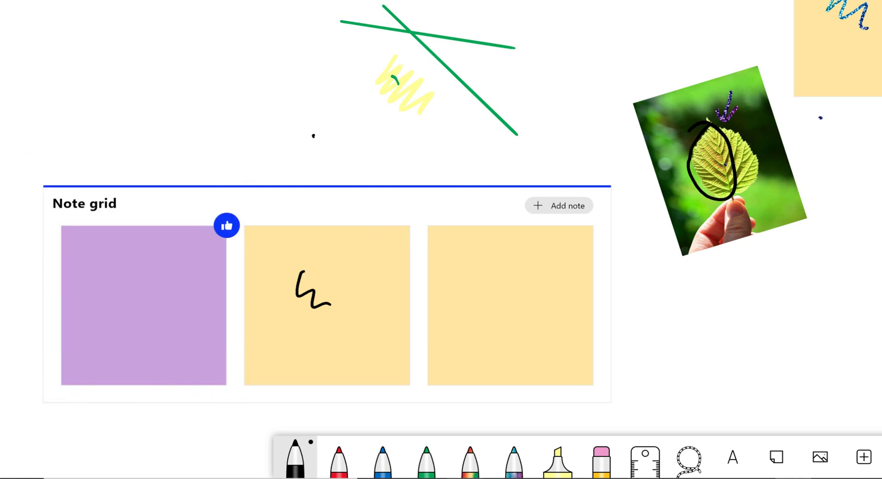
Step: Sort the note grid by reaction count and add a like reaction to the middle note
left_click(327, 205)
left_click(262, 138)
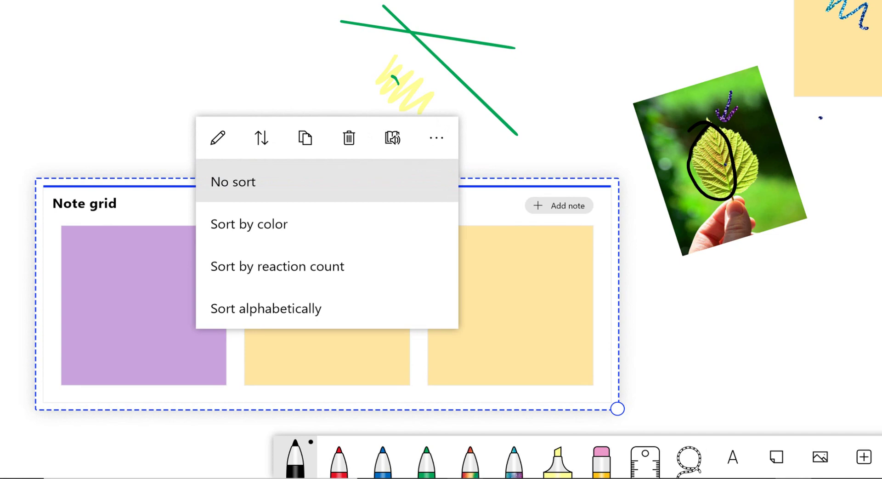
left_click(276, 266)
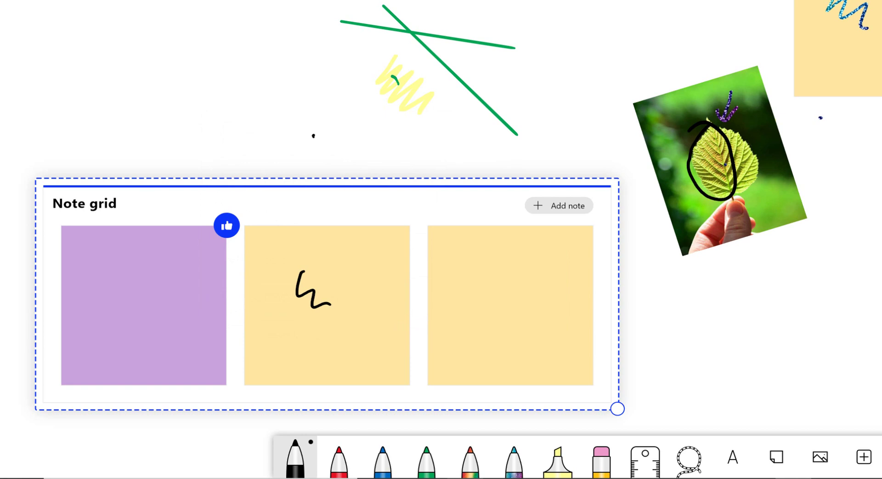
left_click(327, 305)
left_click(261, 177)
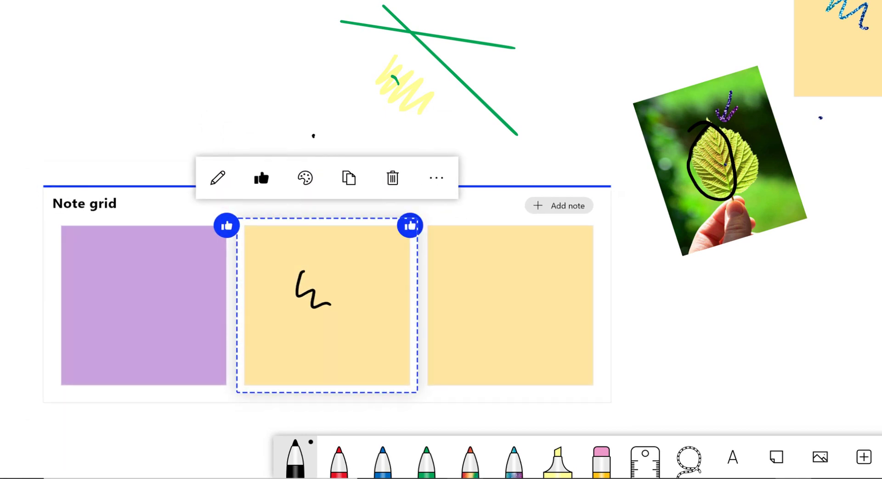
left_click(436, 178)
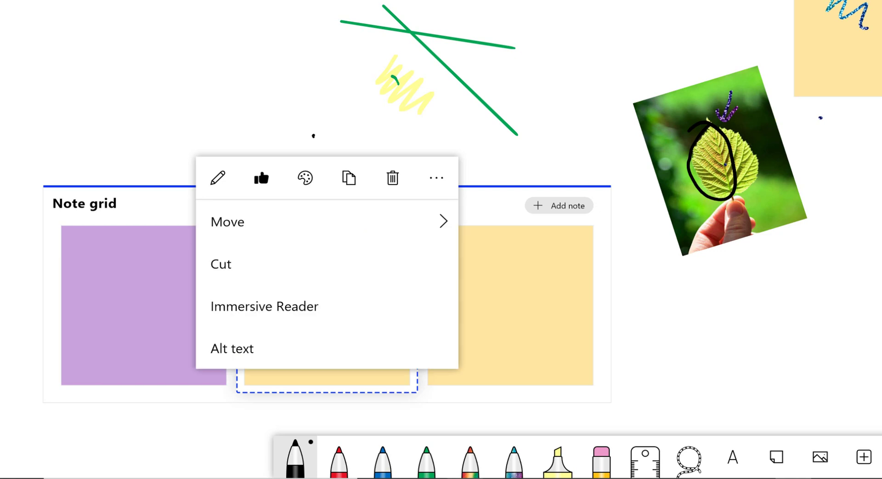
key("Escape")
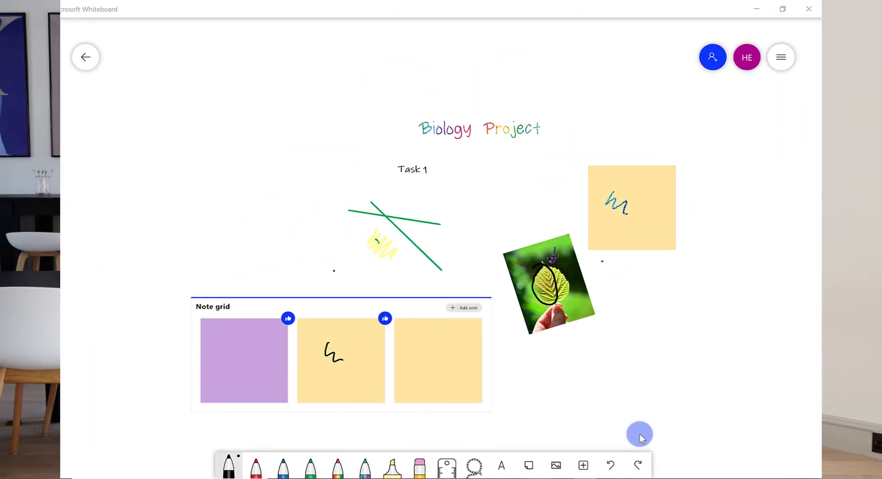
Step: Insert a list, place it to the left of the title and "Task 1", and enter the items "nsc" and "knsdf"
left_click(587, 465)
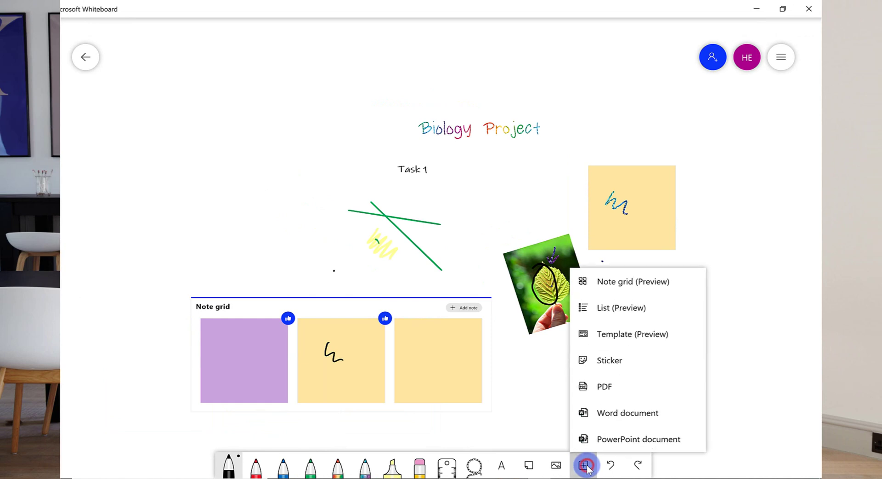
left_click(658, 315)
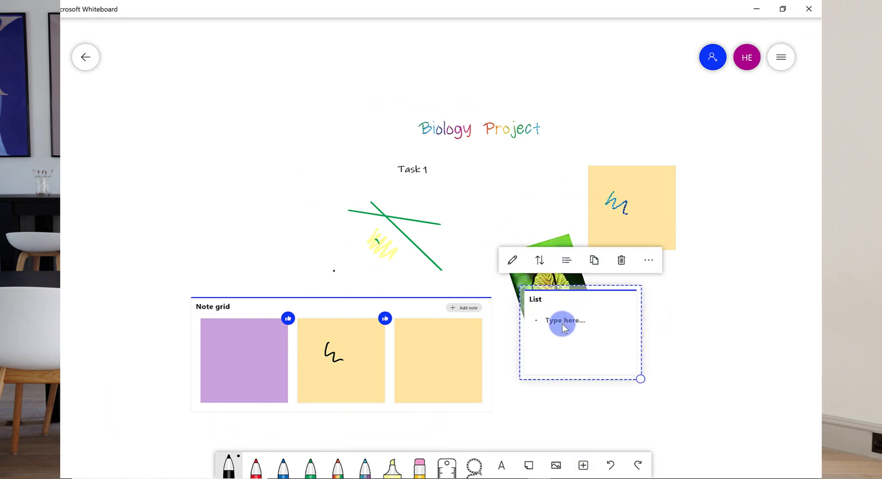
left_click_drag(614, 308, 217, 150)
left_click(174, 158)
type("nsc")
left_click(170, 178)
type("knsdf")
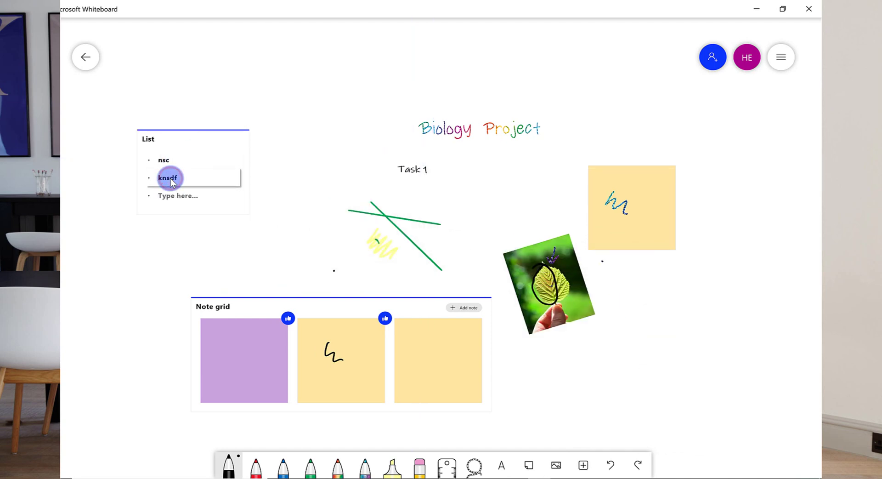
Step: Change the list's bullets to checkboxes and clear the selection
left_click(179, 124)
left_click(158, 131)
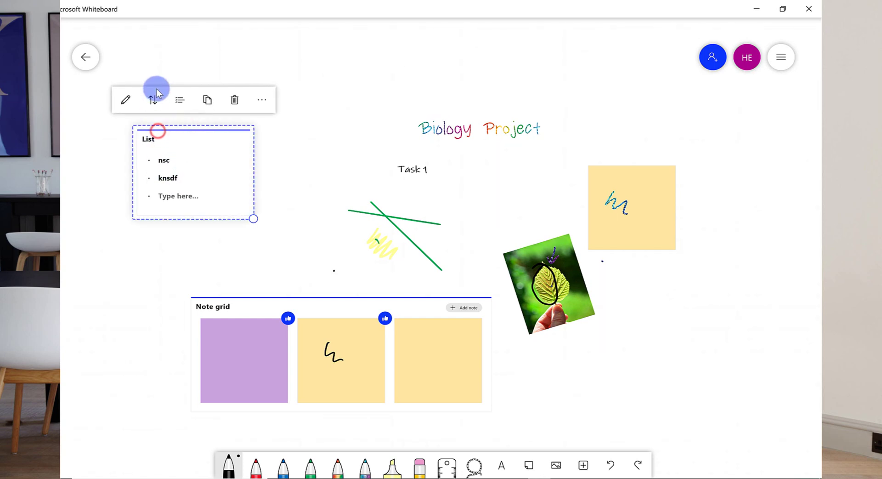
left_click(178, 101)
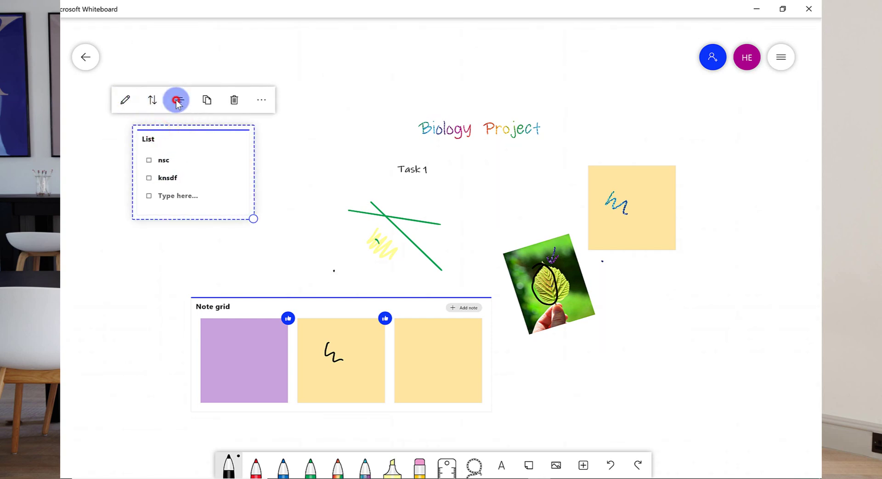
left_click(260, 100)
left_click(334, 95)
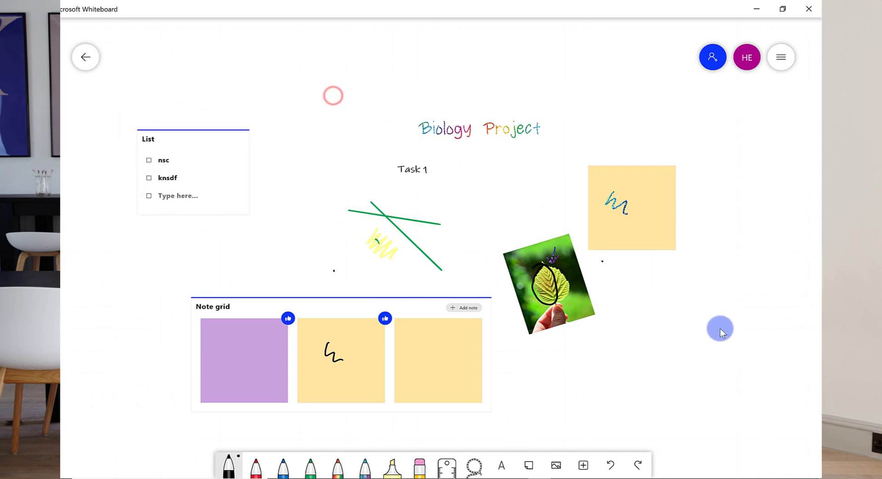
Step: Open the presentation "2.2 Biological Molecules" for inserting PowerPoint slides onto the board
left_click(583, 464)
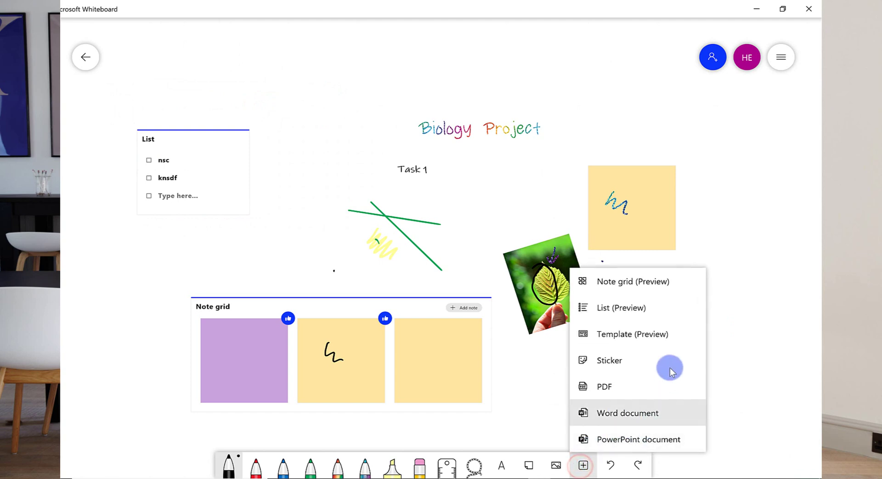
left_click(636, 436)
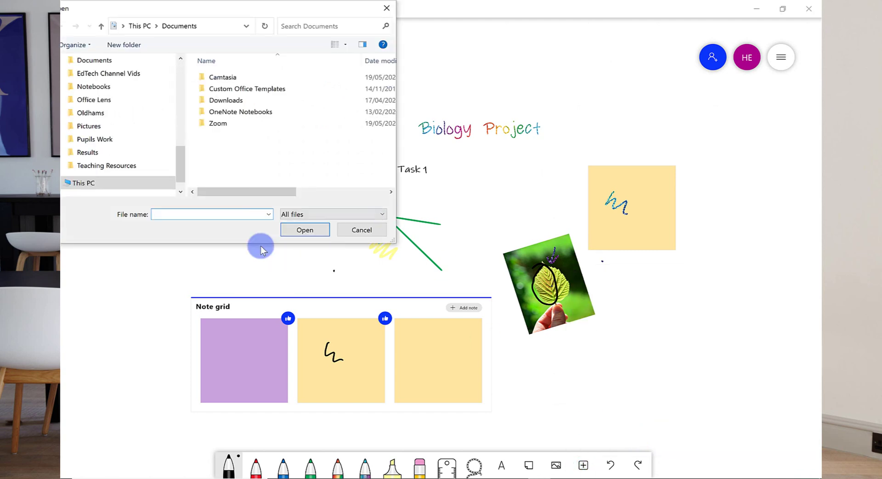
scroll(138, 157, "down", 3)
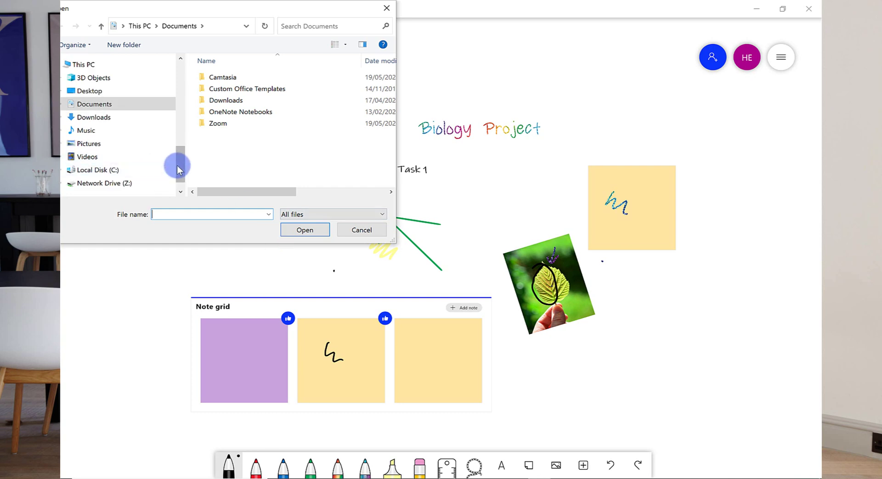
left_click(301, 231)
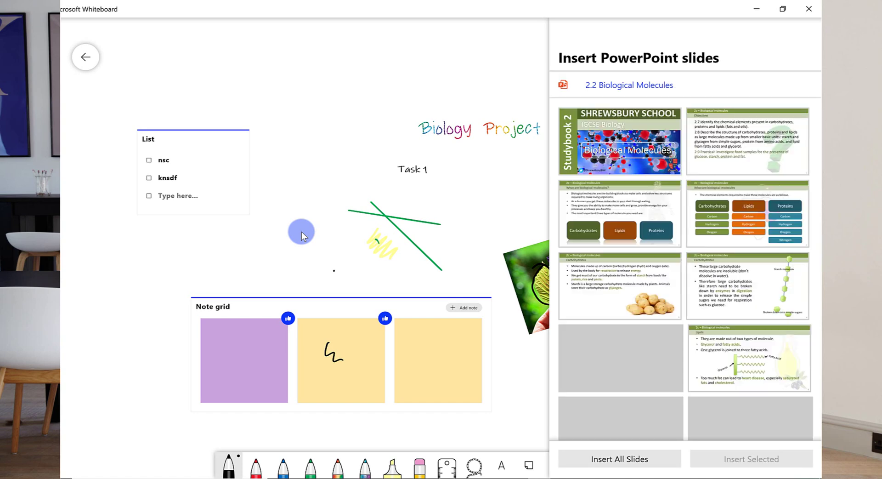
Step: Insert the "Chemical food tests - Glucose" slide with the four test tubes and shrink it beside the list, overlapping the list's upper right corner
scroll(693, 286, "down", 6)
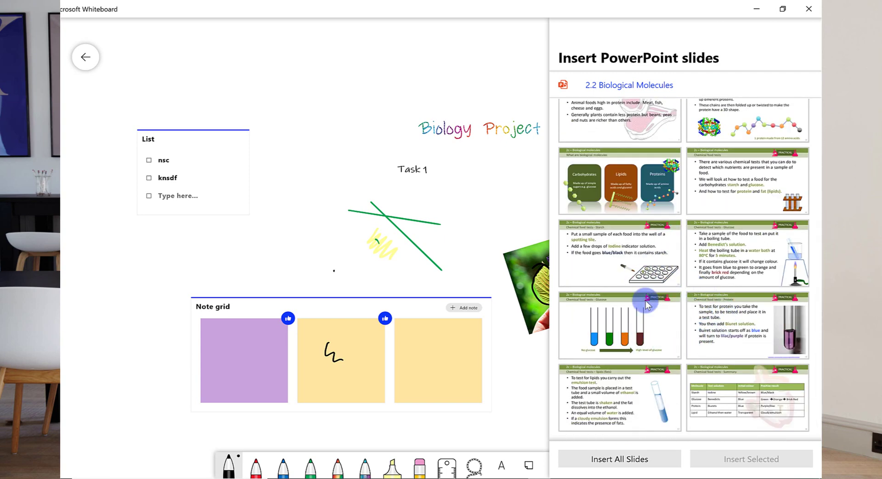
left_click(646, 321)
left_click(741, 449)
left_click(287, 101)
left_click_drag(398, 205, 335, 174)
left_click(254, 124)
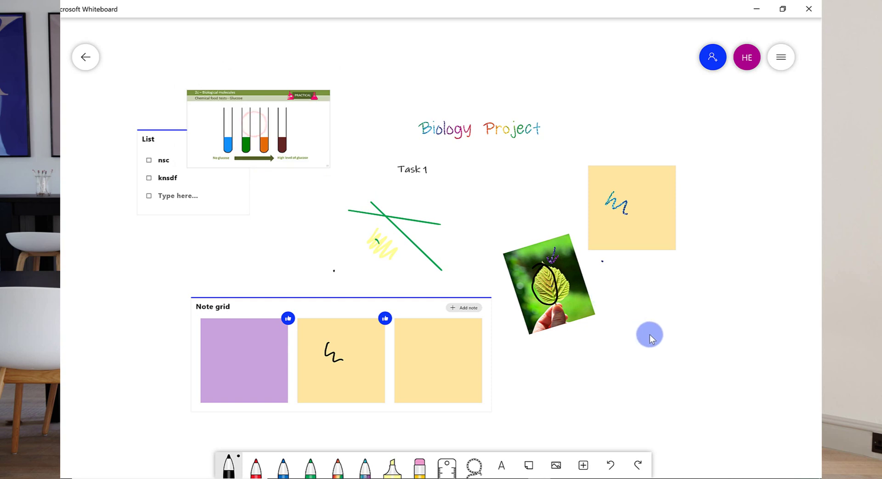
Step: Move the glucose test slide below the leaf photo and draw a black arrow pointing at its test tubes
left_click(277, 125)
left_click_drag(254, 124, 648, 382)
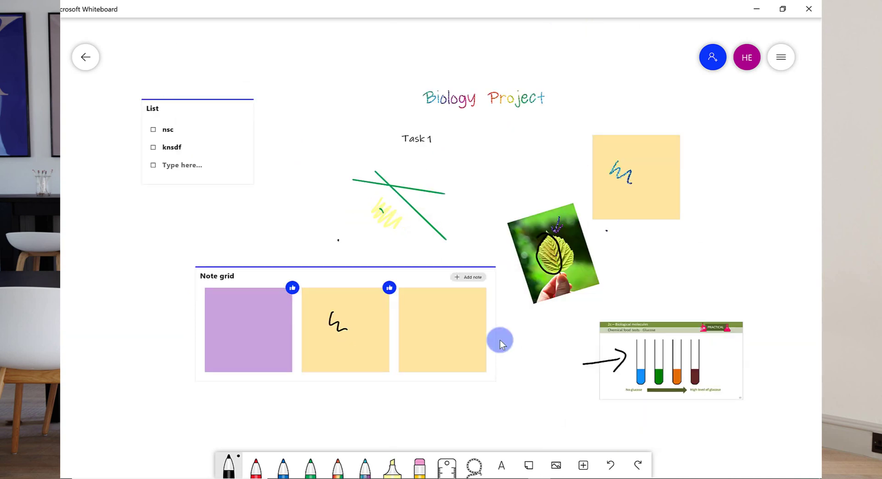
Step: Turn on Ink to shape and Ink to table for the board
scroll(709, 246, "down", 2)
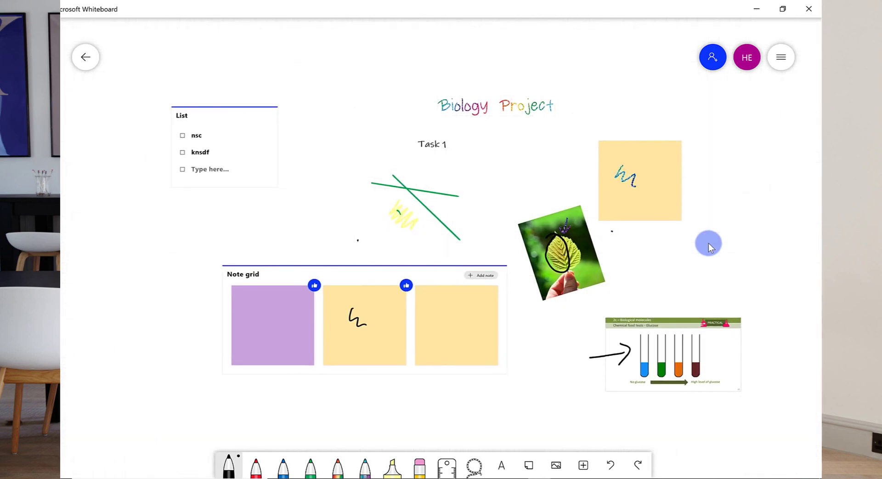
scroll(709, 244, "right", 10)
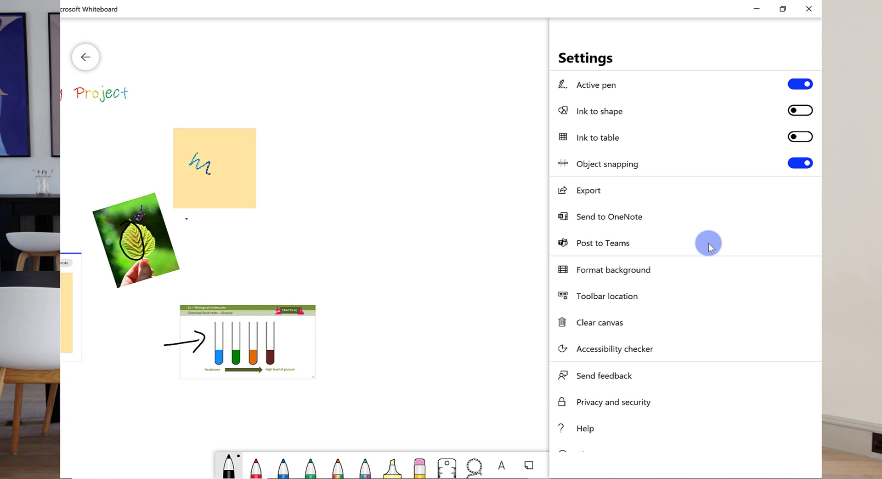
key("space")
key("Tab")
key("space")
key("Escape")
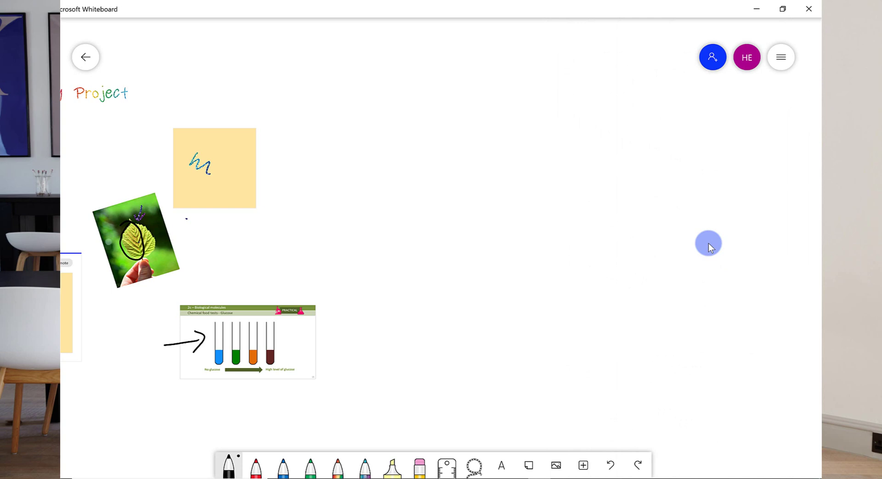
Step: Draw a circle and a square on the empty area beside the sticky note, and a table headed "Time(s)" and "Height" below them
mouse_move(445, 155)
left_mouse_down()
mouse_move(424, 188)
mouse_move(458, 158)
mouse_move(437, 156)
left_mouse_up()
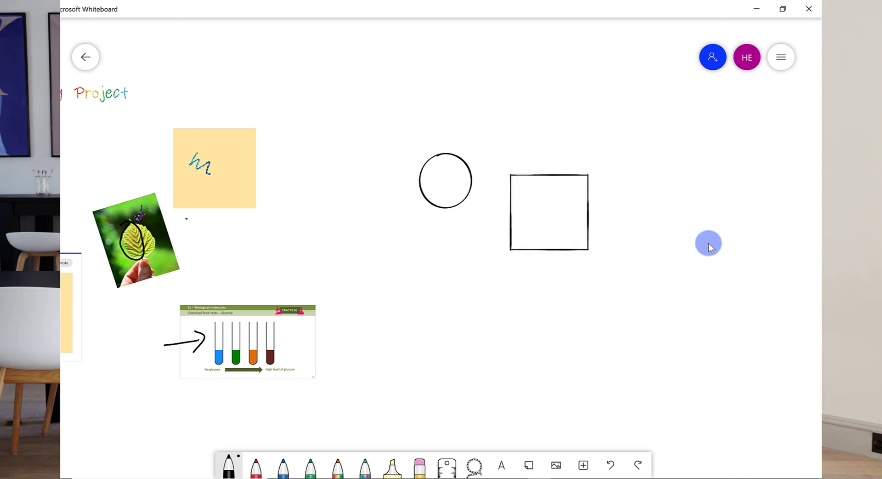
scroll(709, 244, "down", 2)
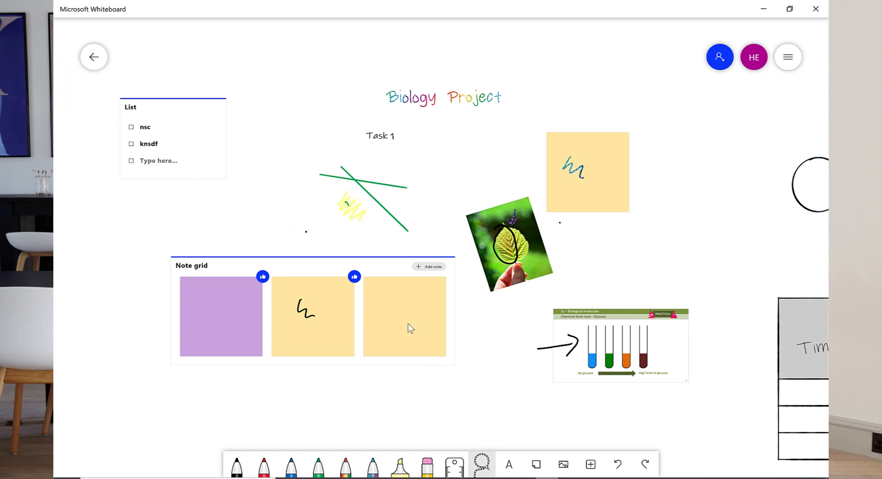
Step: Insert the Brainstorming template on the board's empty area to the left of the list
scroll(272, 371, "down", 3)
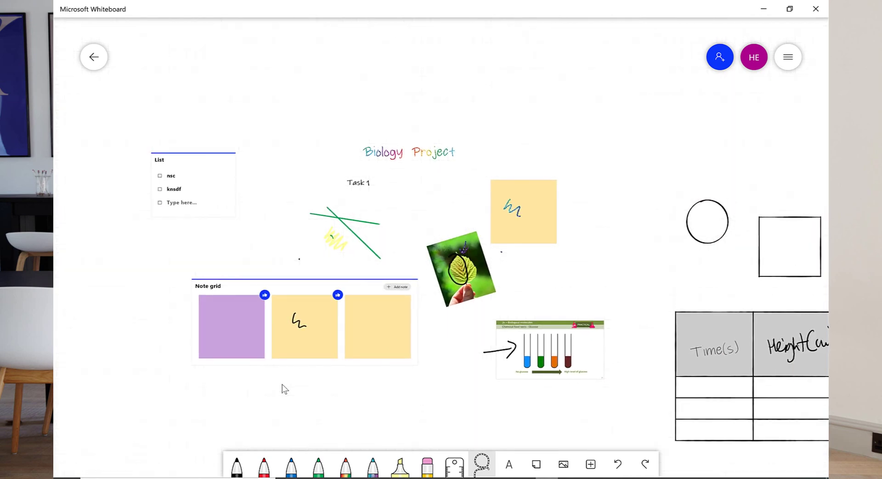
scroll(282, 384, "left", 8)
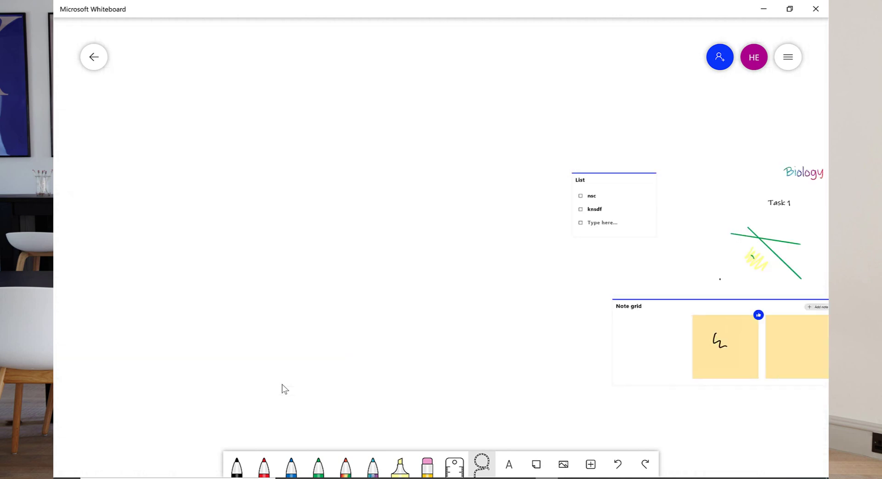
key("Return")
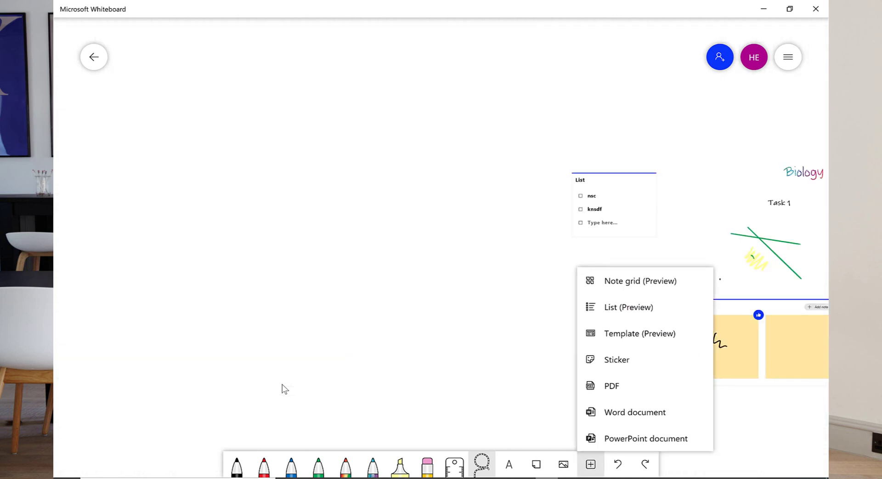
key("Down")
key("Down")
key("Return")
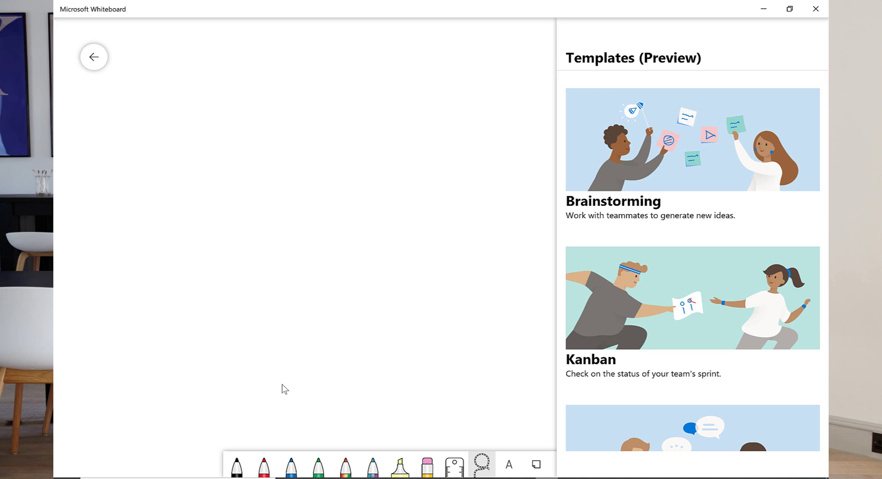
key("Return")
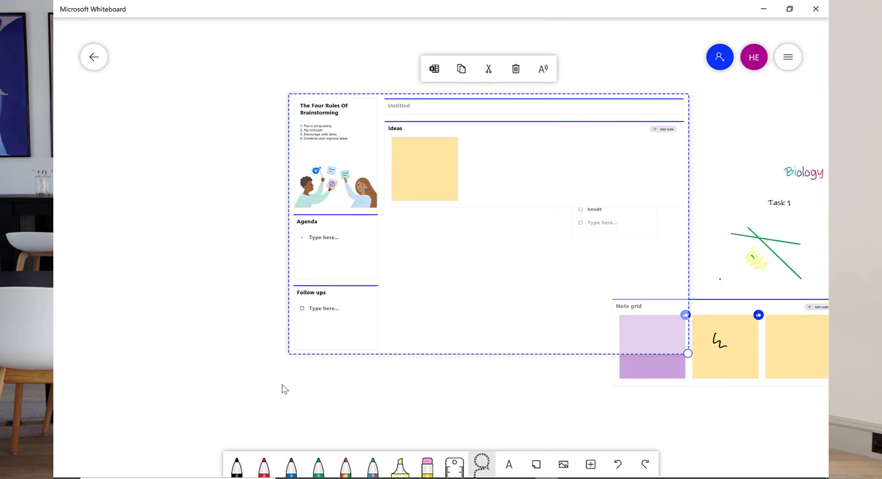
Step: Move the Brainstorming template left and slightly down so it clears the list and the note grid
key("Left")
key("Left")
key("Left")
key("Left")
key("Left")
key("Left")
key("Left")
key("Left")
key("Down")
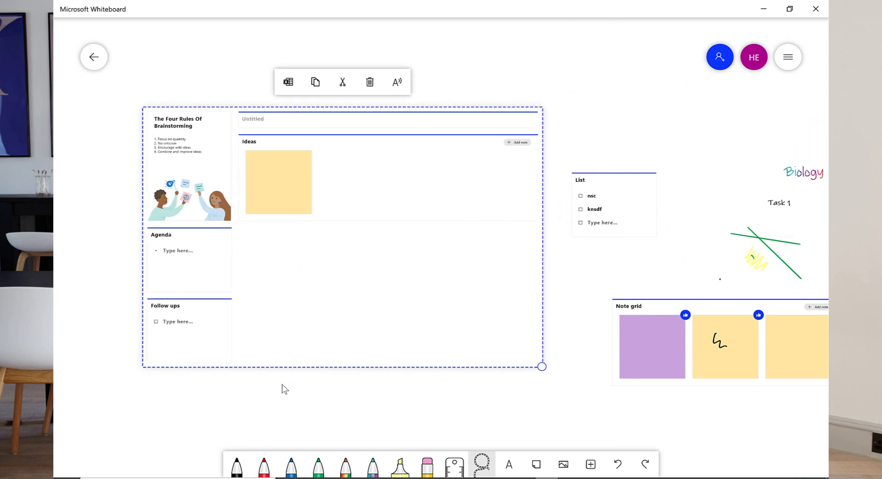
Step: Add two more notes to the template's Ideas grid and open the Agenda's first item for editing
key("Return")
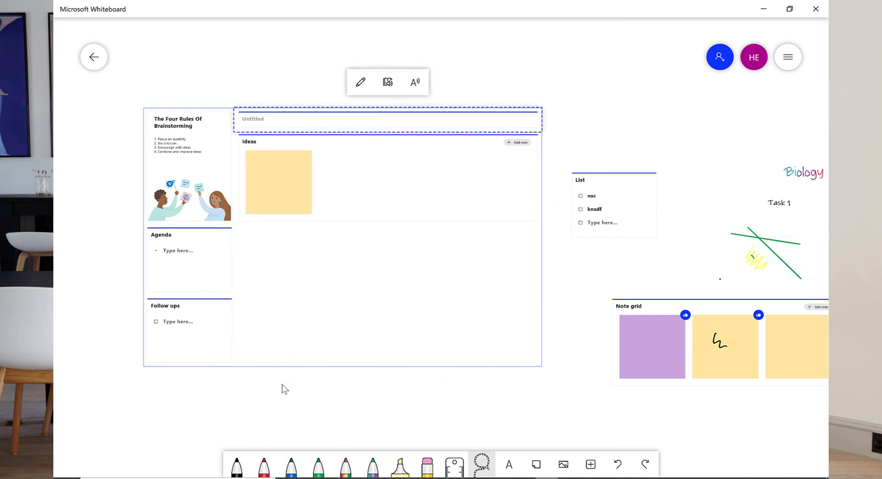
key("Tab")
key("Return")
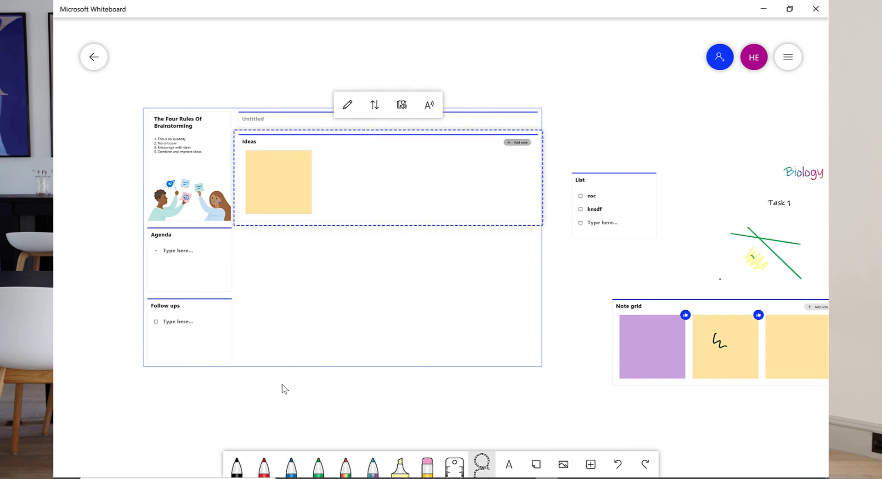
key("Escape")
key("Return")
key("Tab")
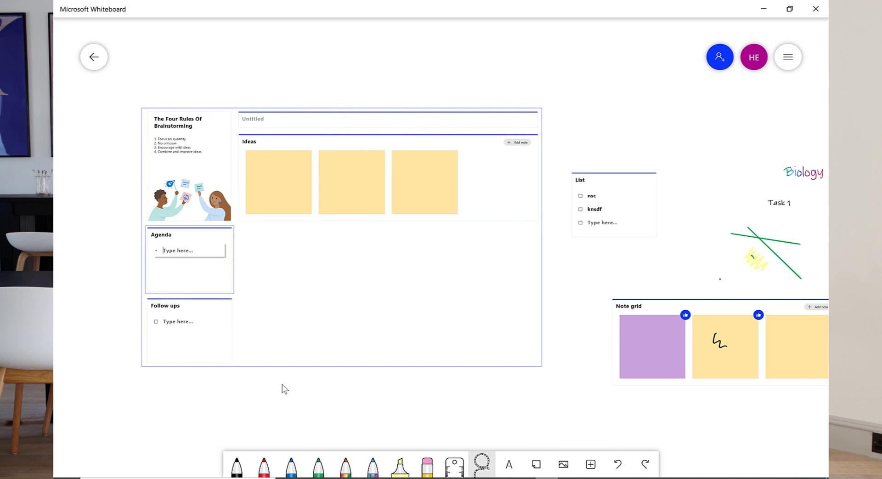
Step: Browse the available templates from Brainstorming and Kanban down to SWOT and Project Planning, and leave without inserting one
key("Return")
key("Down")
key("Down")
key("Return")
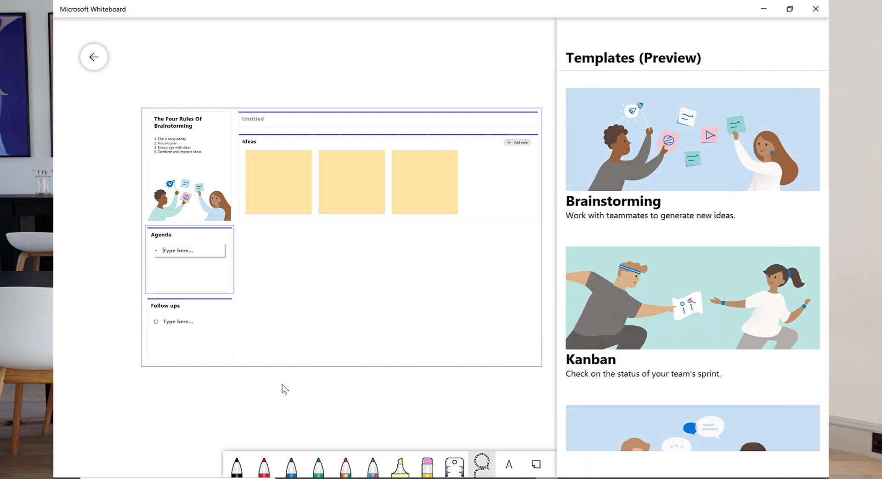
scroll(692, 260, "down", 7)
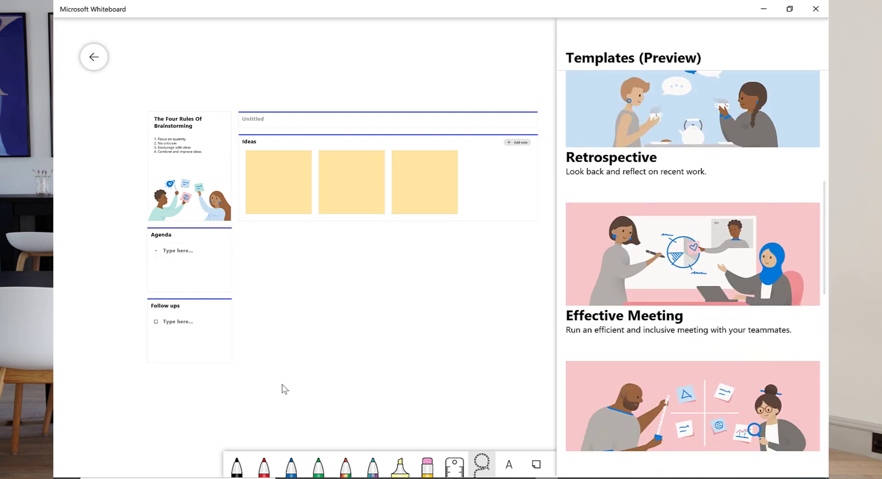
key("Down")
key("Down")
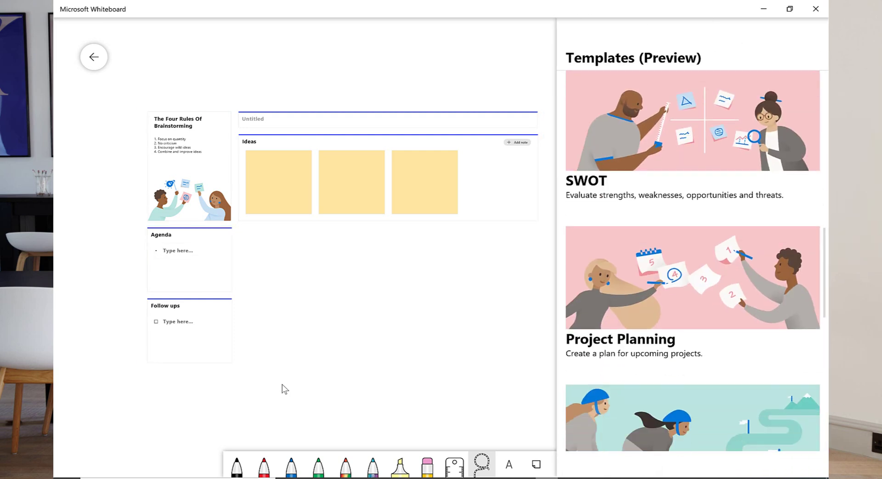
key("Down")
key("Escape")
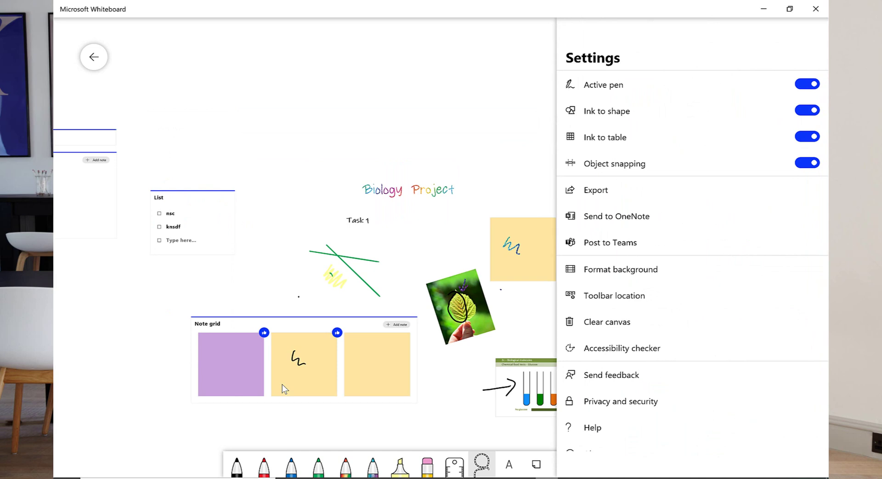
Step: View the image formats for exporting the board and the OneNote notebooks it can be sent to
key("Return")
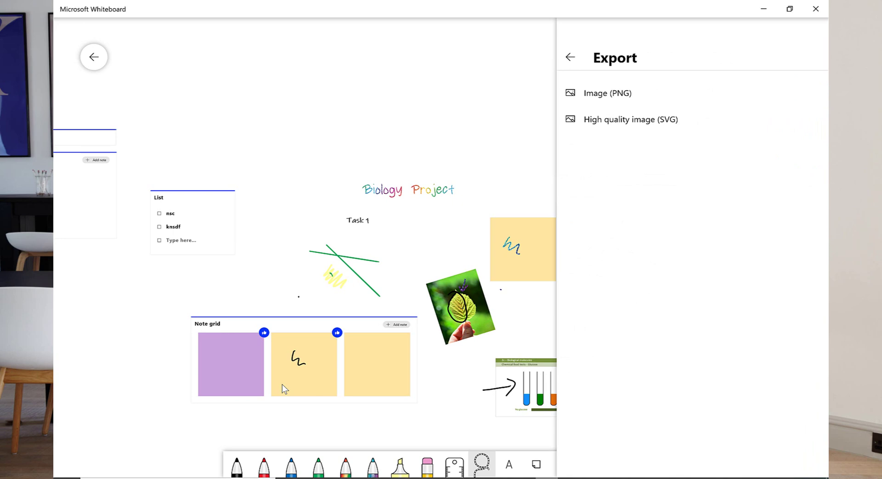
key("Return")
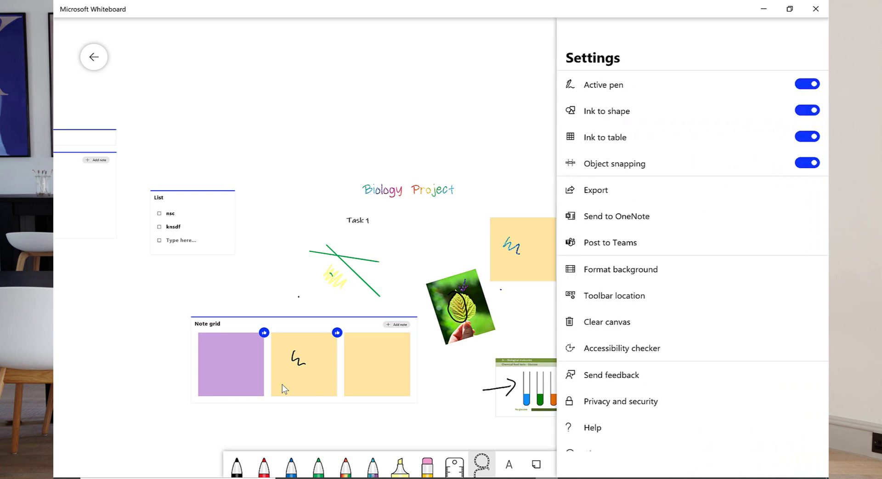
key("Down")
key("Return")
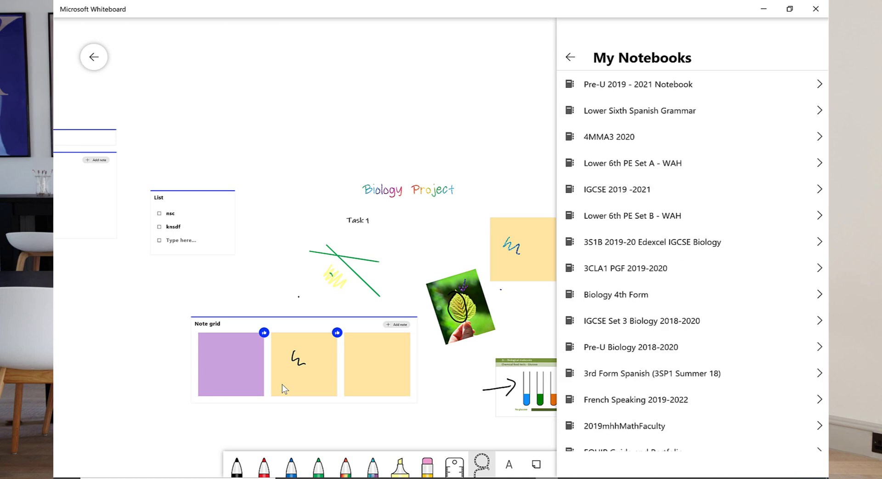
key("Escape")
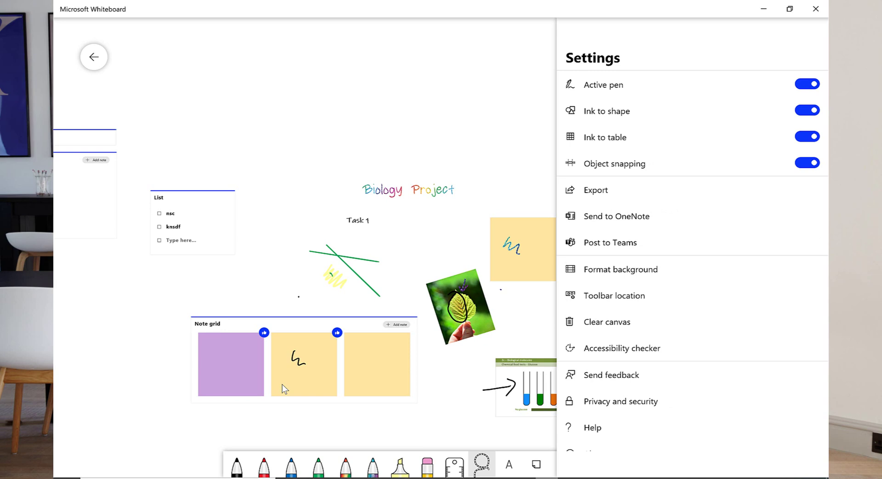
Step: Look at the channels of a tutor team that the board can be posted to in Teams
key("Return")
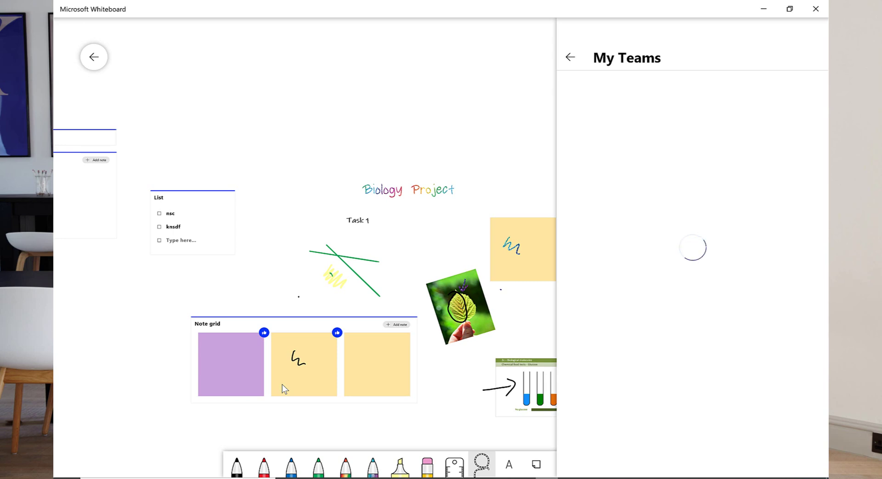
key("Return")
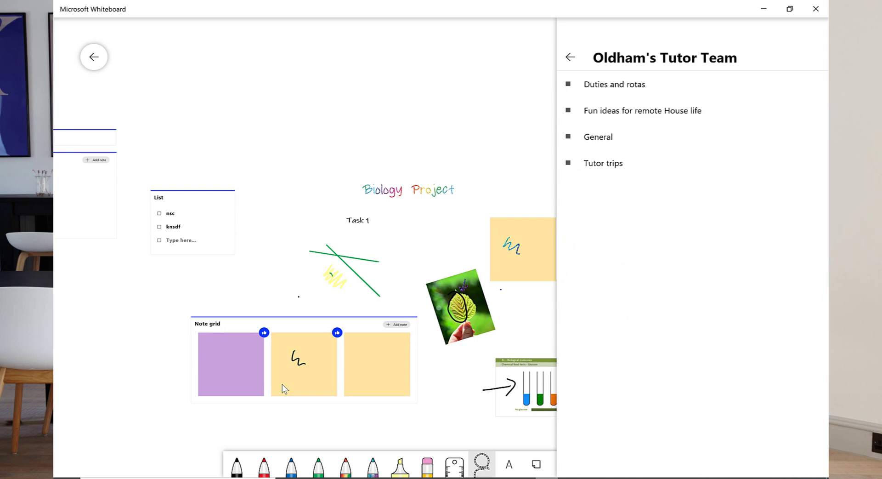
key("Escape")
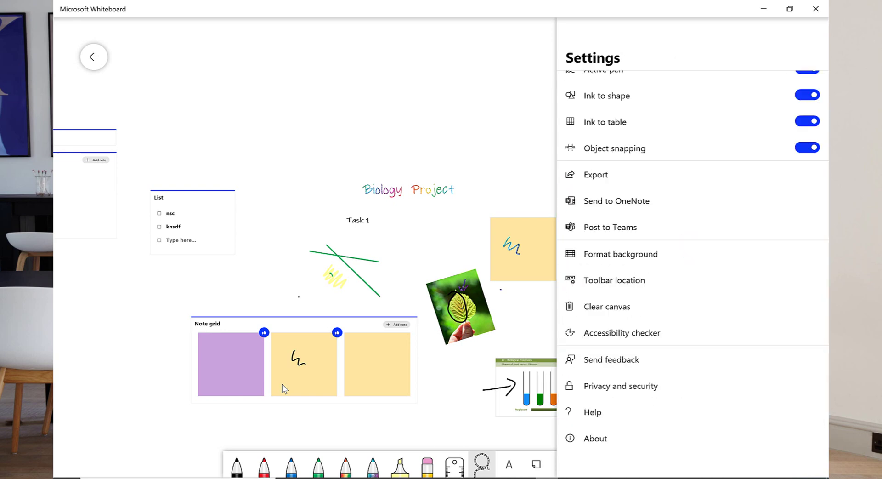
Step: Format the board's background with the Square grid
key("Return")
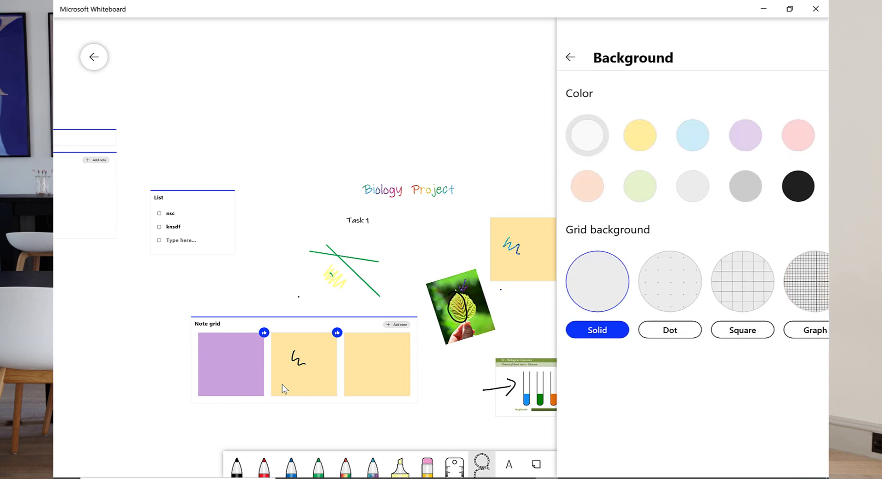
key("Return")
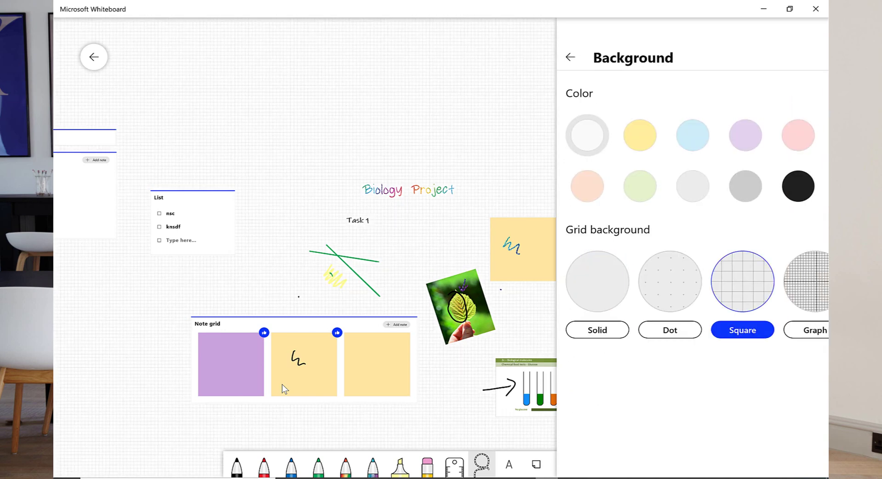
key("Left")
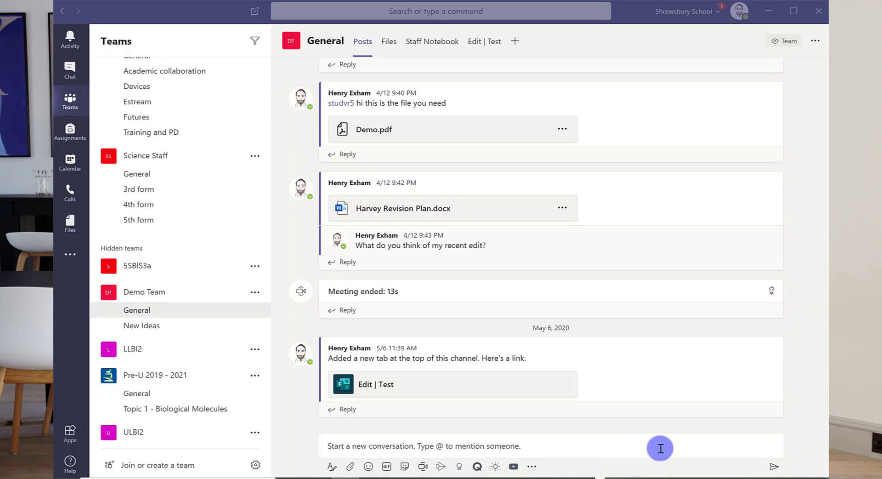
Step: Switch to Microsoft Teams and start an immediate meeting in the Demo Team's General channel
mouse_move(616, 399)
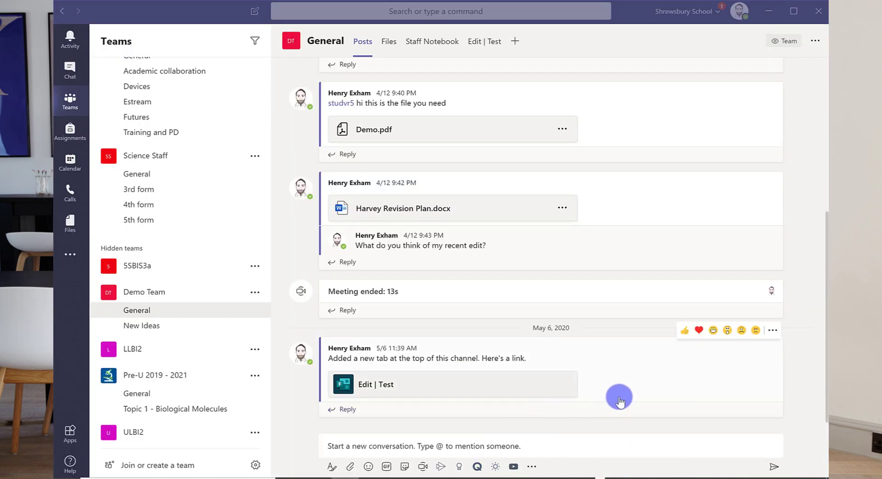
left_click(422, 466)
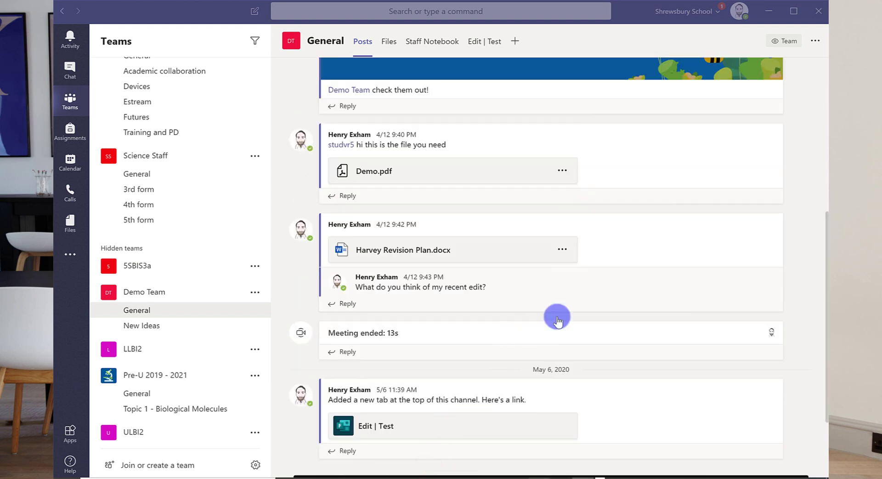
left_click(557, 364)
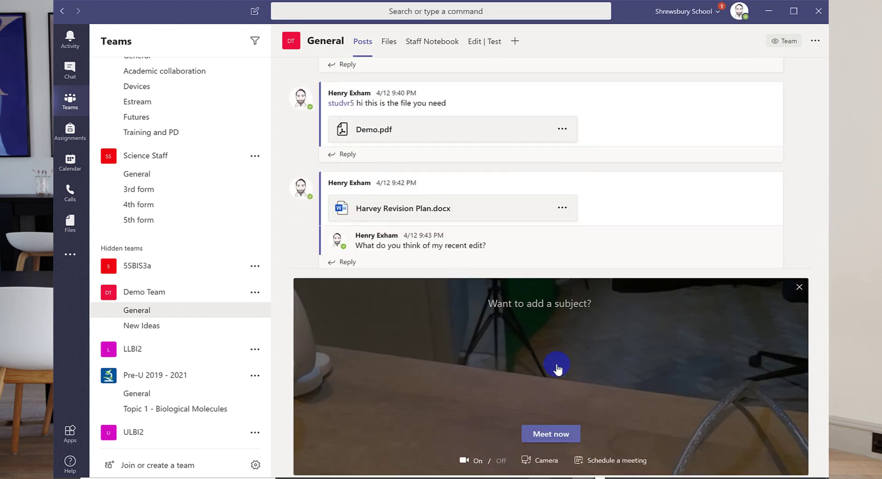
left_click(546, 436)
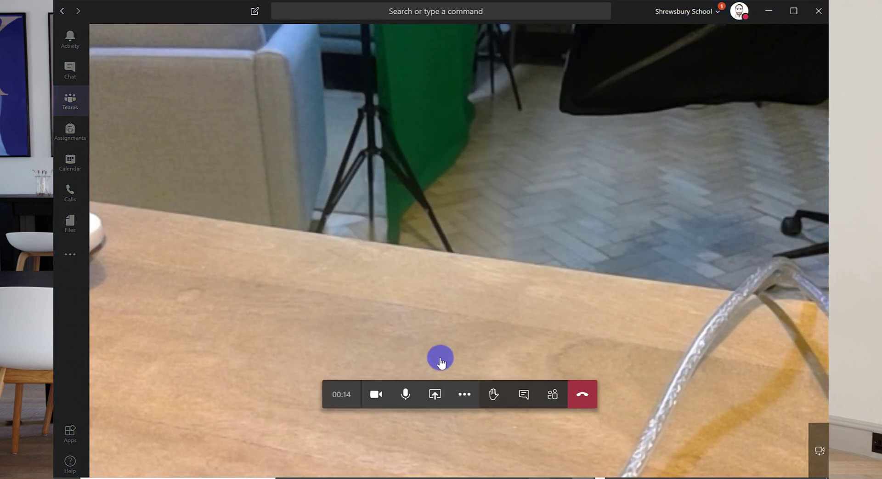
Step: Share Microsoft Whiteboard in the meeting and choose to use the whiteboard within Teams
left_click(433, 396)
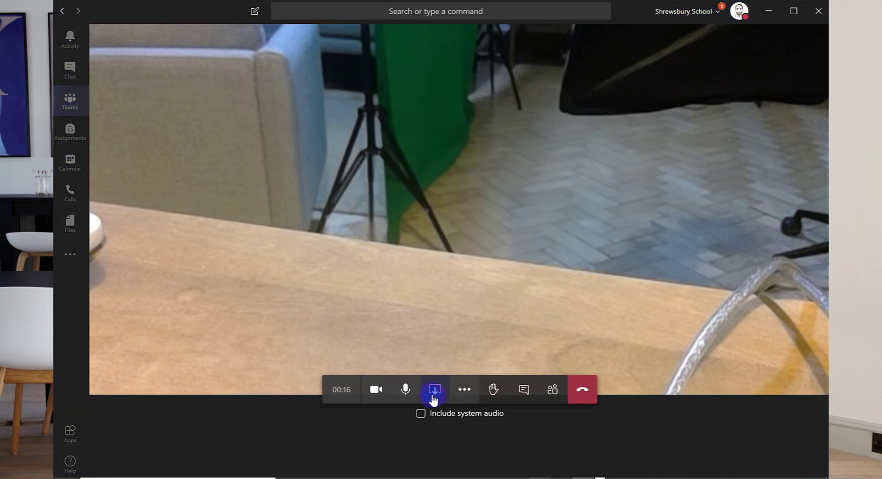
left_click(745, 404)
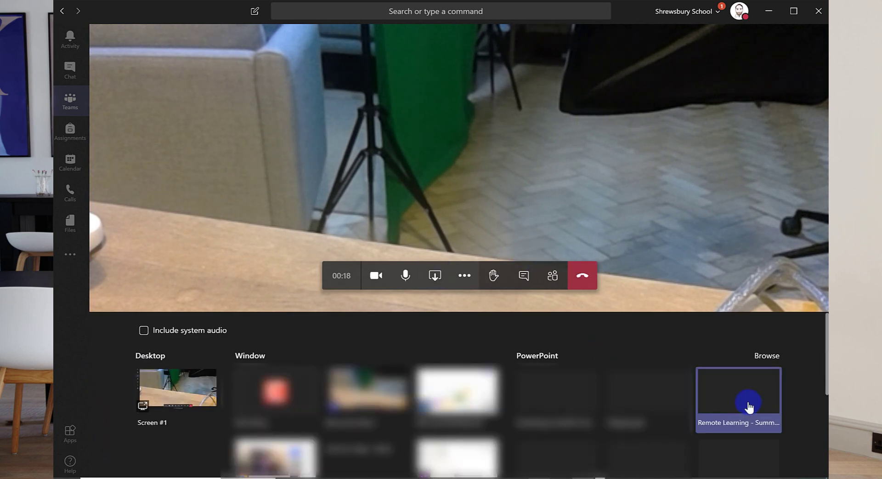
left_click(822, 370)
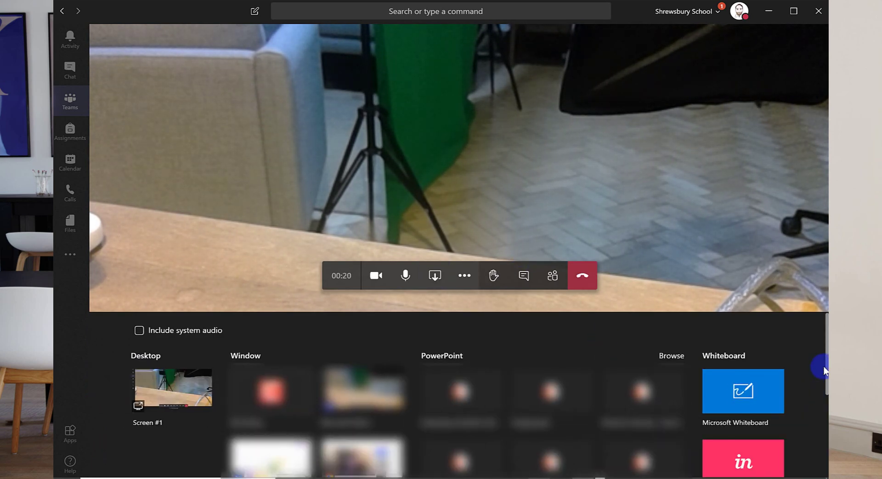
left_click(753, 387)
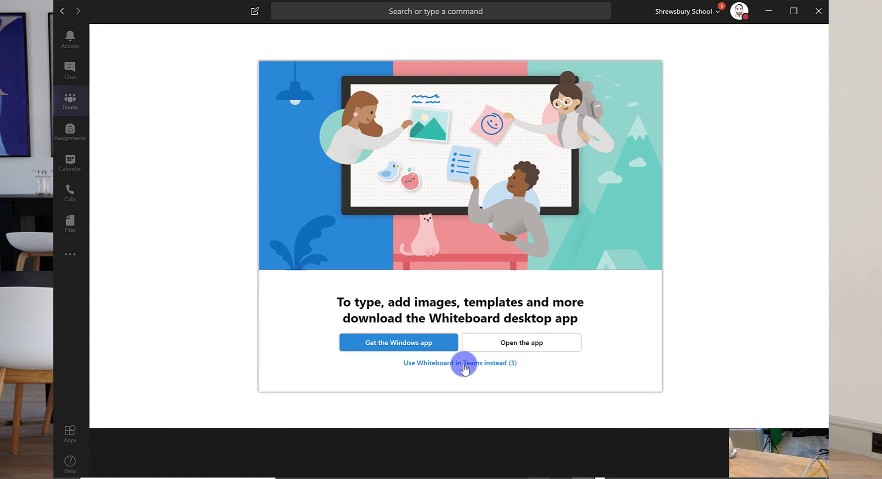
left_click(464, 364)
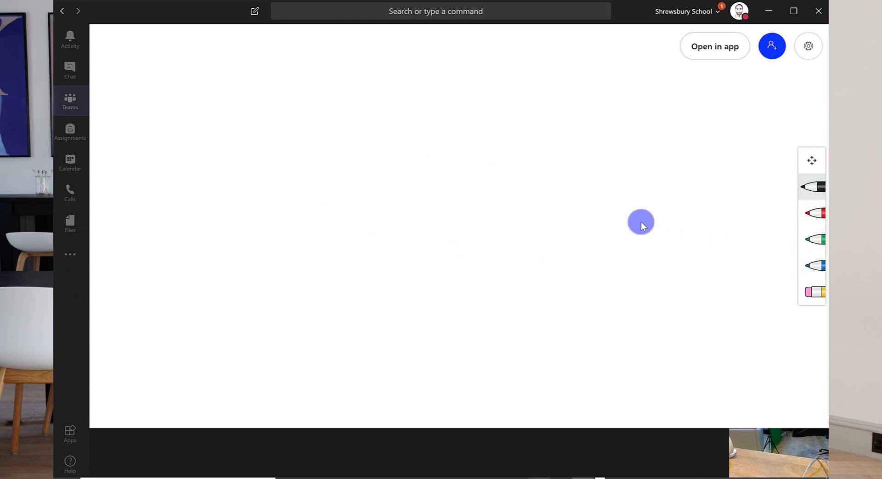
Step: Open the meeting's whiteboard in the Whiteboard desktop app
left_click(716, 48)
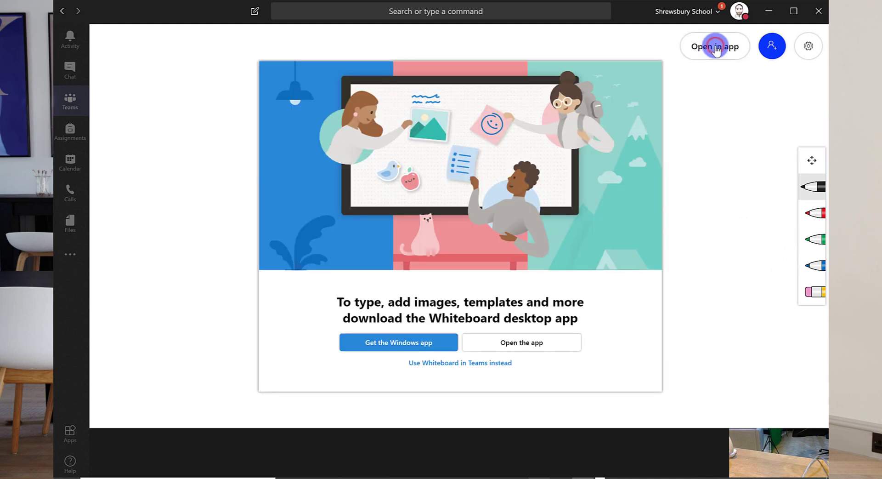
left_click(515, 344)
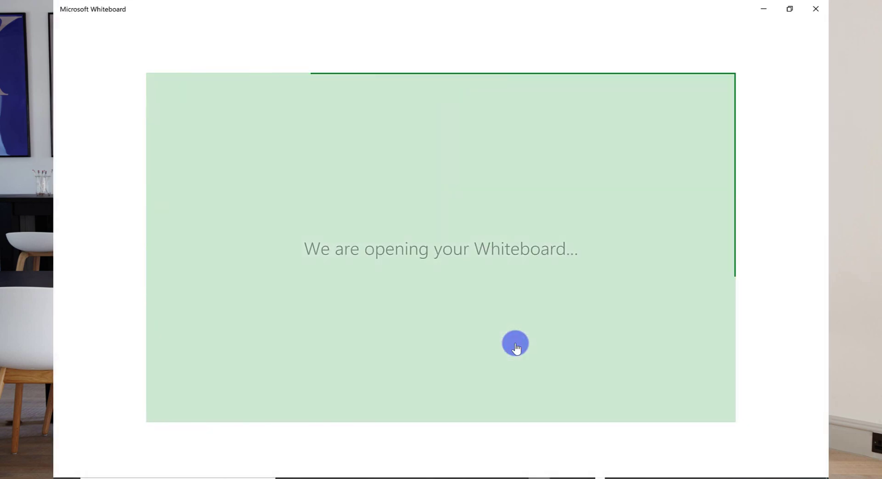